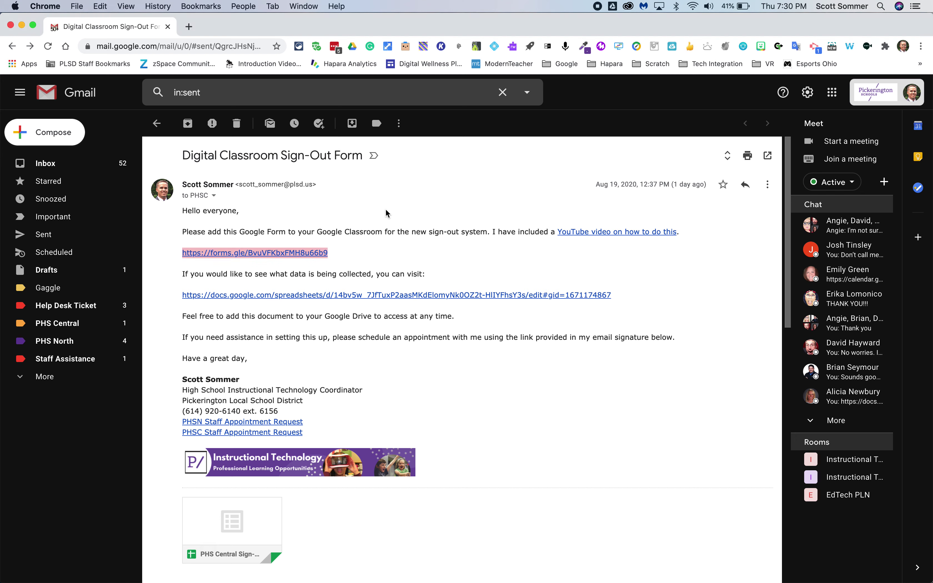
# Copy the link address of the sign-out Google Form from the Digital Classroom Sign-Out Form email
pyautogui.click(385, 208)
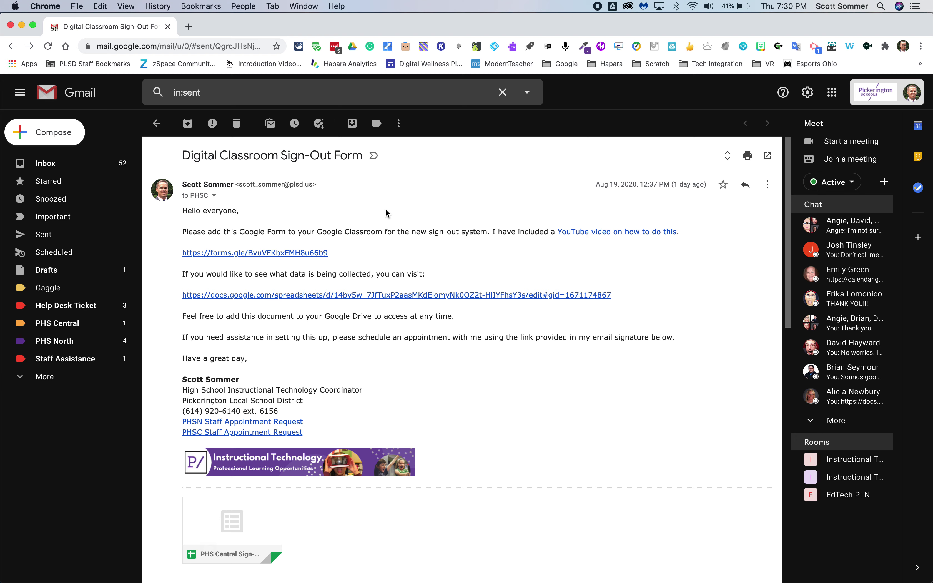
pyautogui.rightClick(259, 254)
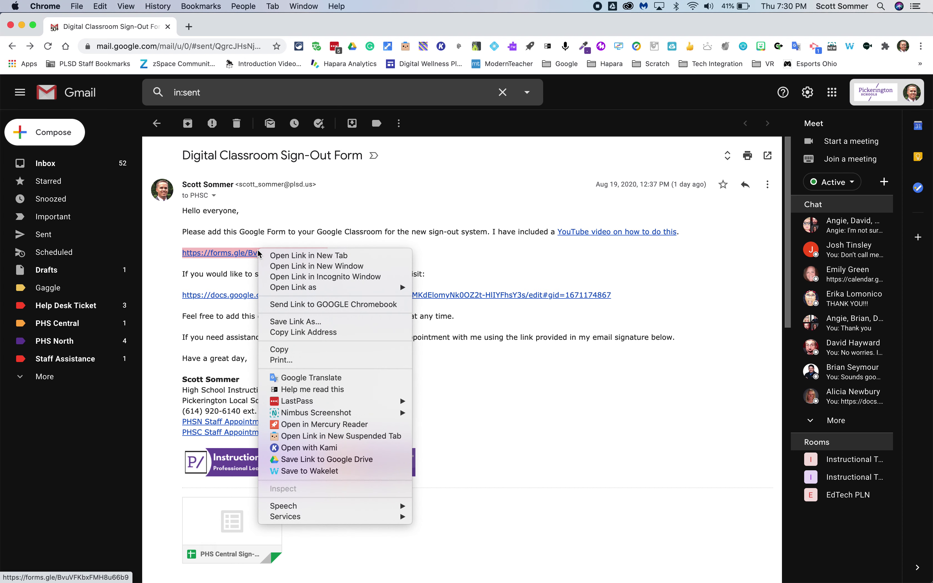
pyautogui.click(292, 333)
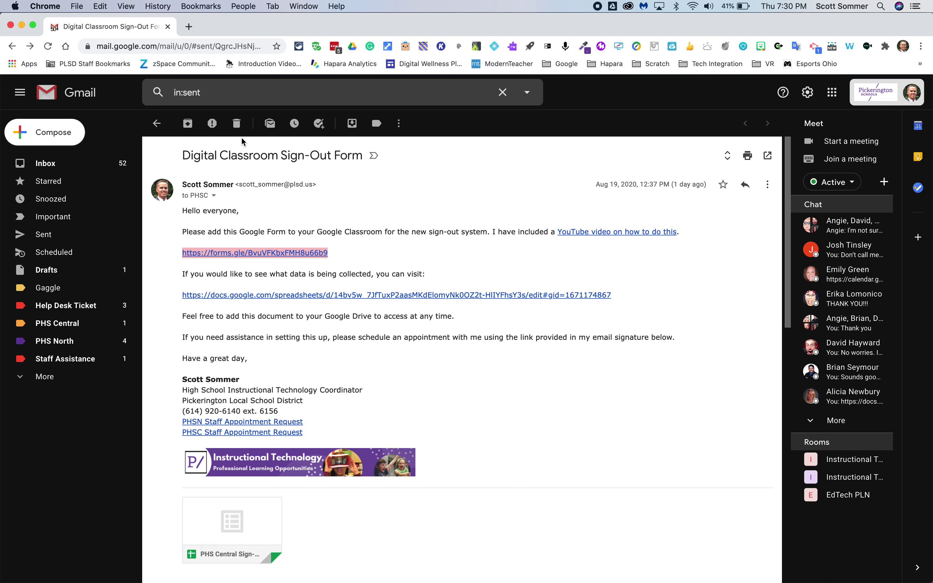
# Go to classroom.google.com in a new browser tab and open the Test Classroom class
pyautogui.click(189, 26)
pyautogui.write('classroom.google.com')
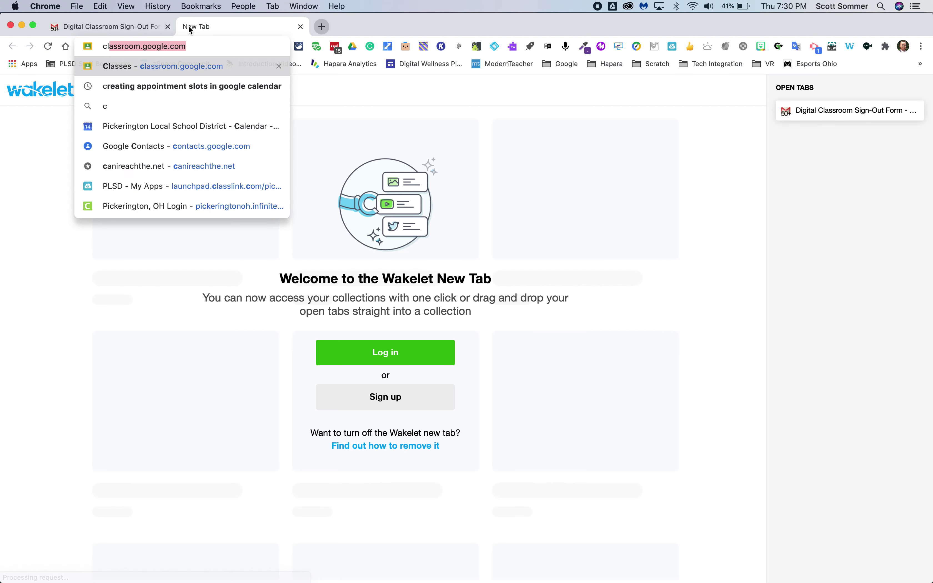
pyautogui.press('Return')
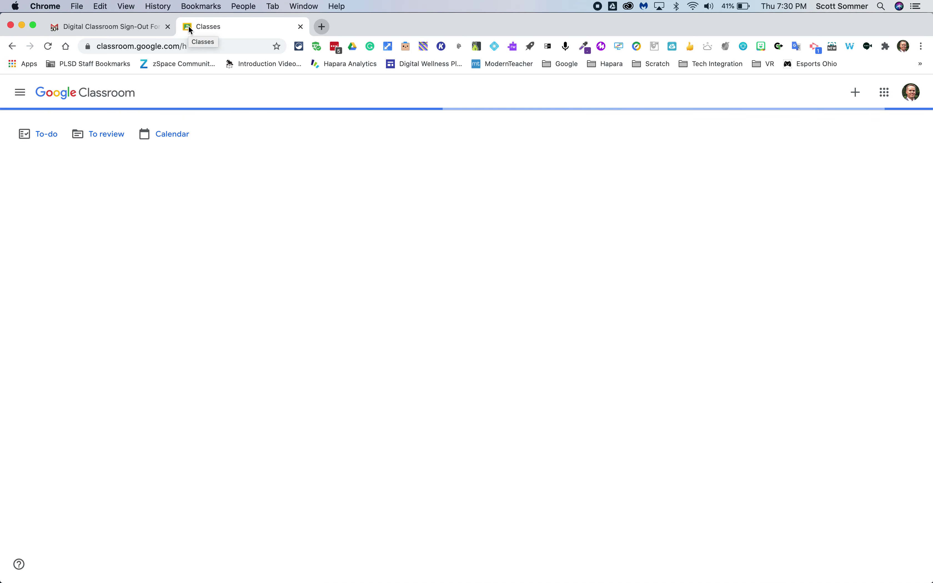
pyautogui.scroll(-7, 270, 201)
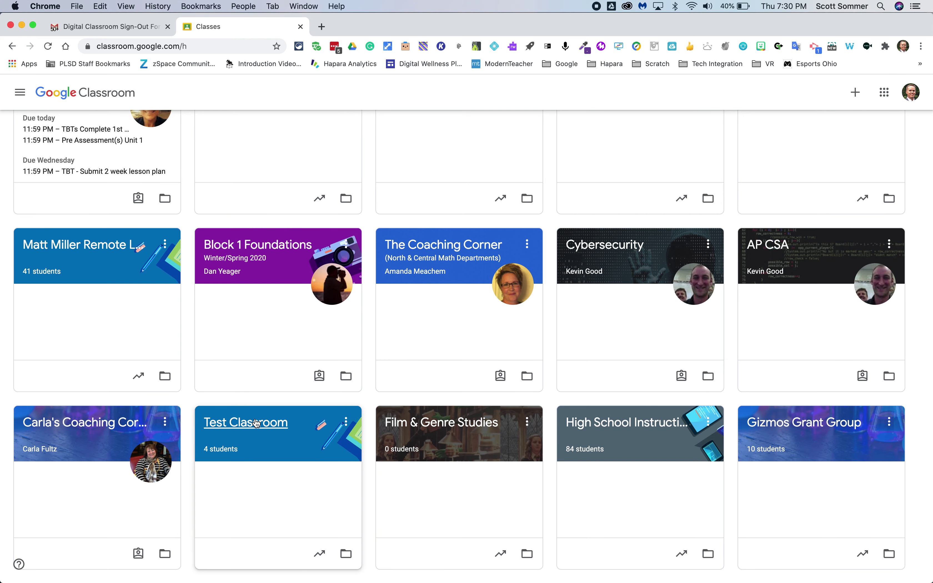
pyautogui.click(257, 423)
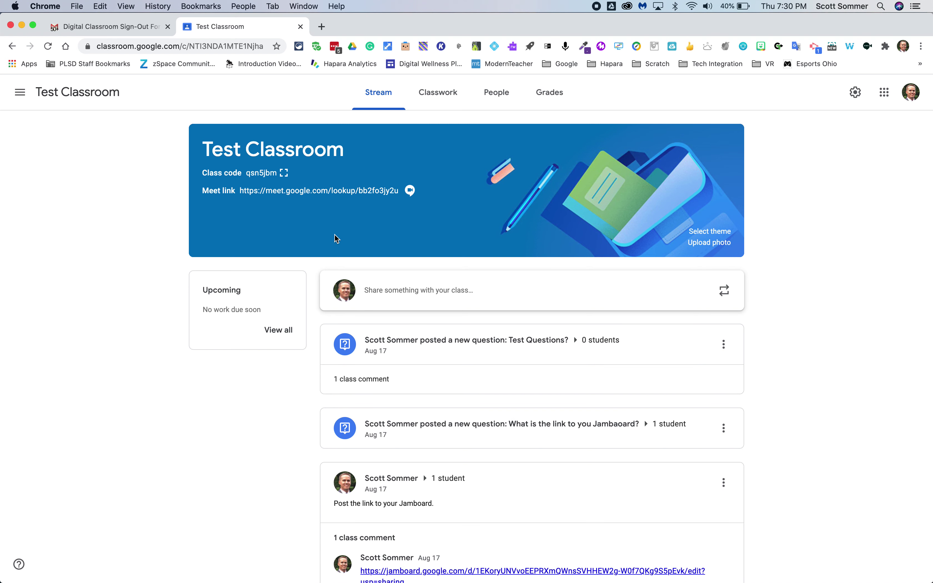
# Create a new classwork material titled "Sign-Out Form" in Test Classroom
pyautogui.click(436, 91)
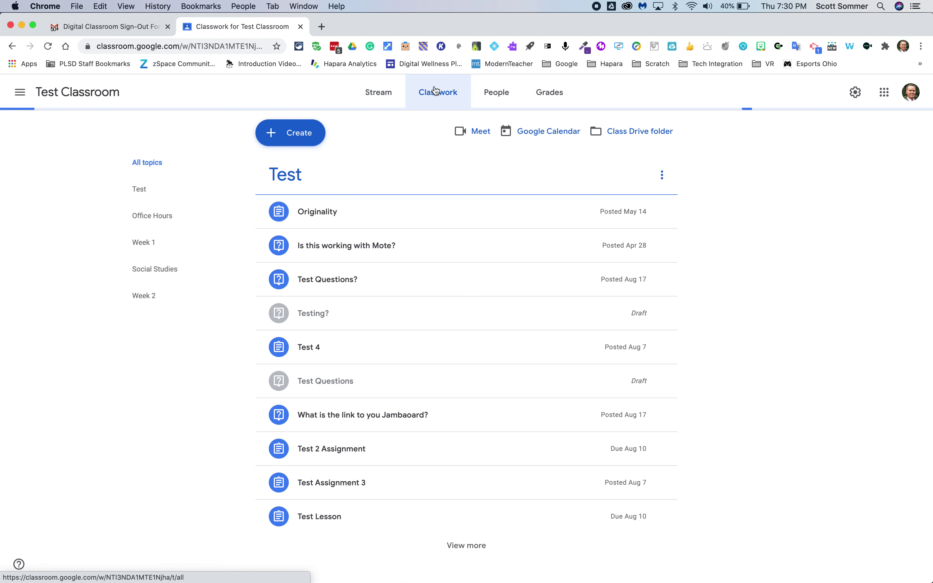
pyautogui.click(306, 133)
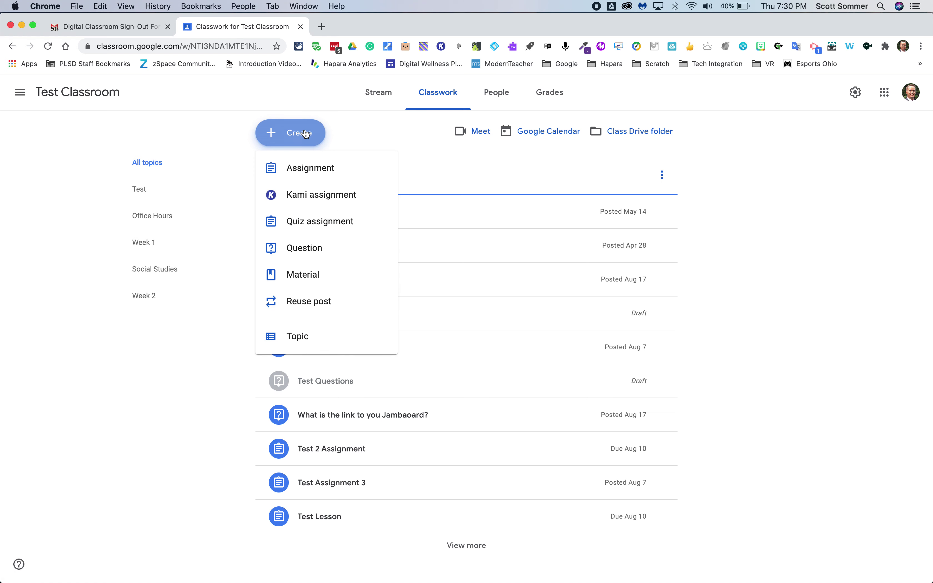
pyautogui.click(310, 276)
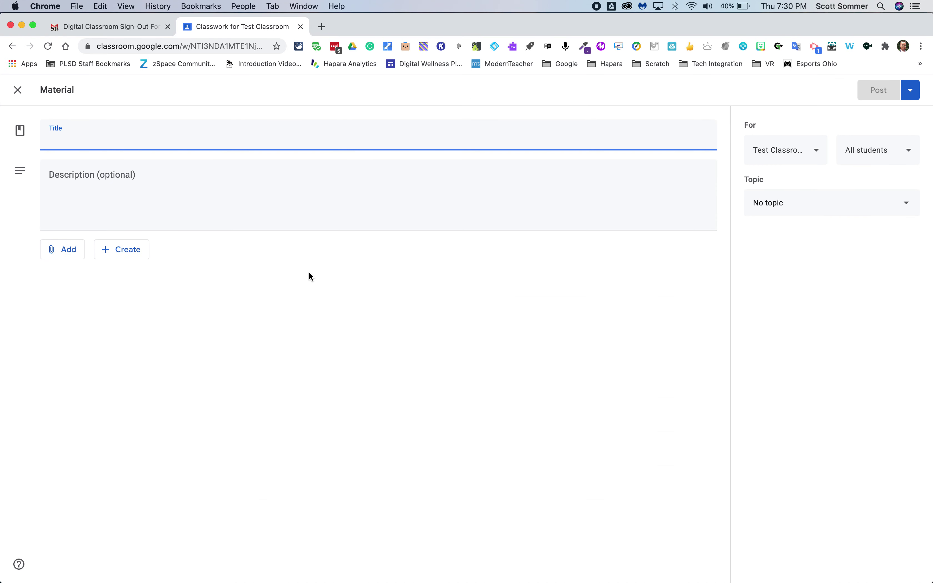
pyautogui.write('Sign')
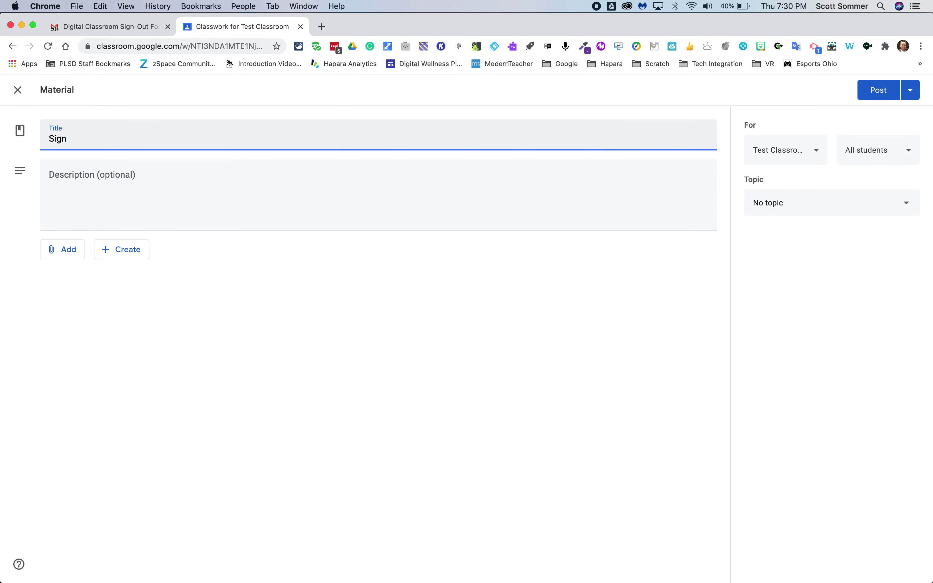
pyautogui.write('-Out Form')
# Attach the copied Google Form link to the Sign-Out Form material
pyautogui.click(68, 255)
pyautogui.click(79, 297)
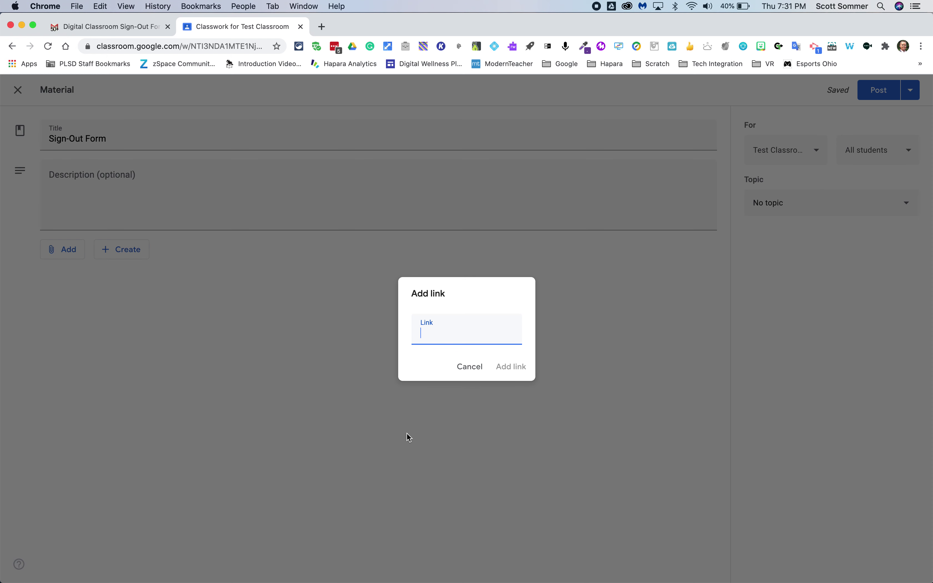
pyautogui.press('cmd+v')
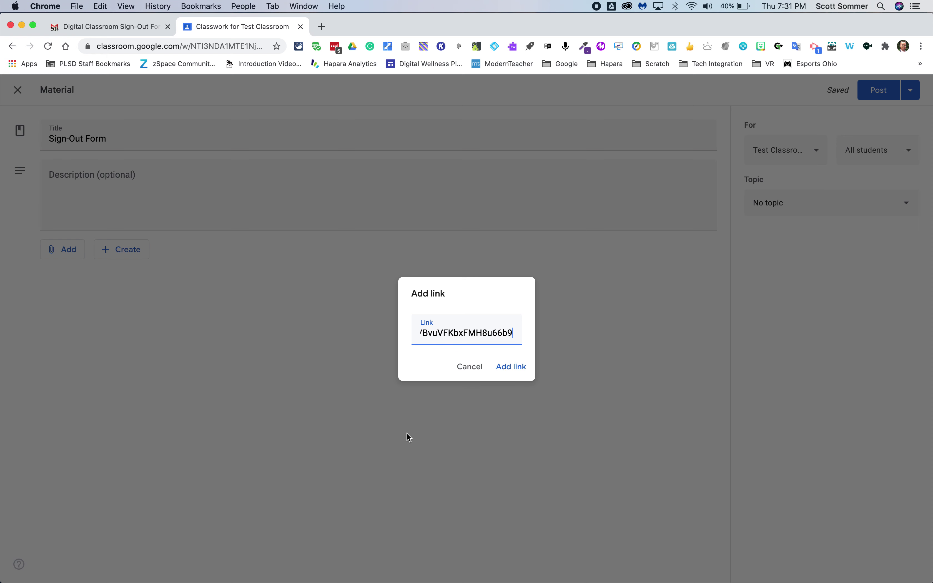
pyautogui.click(514, 367)
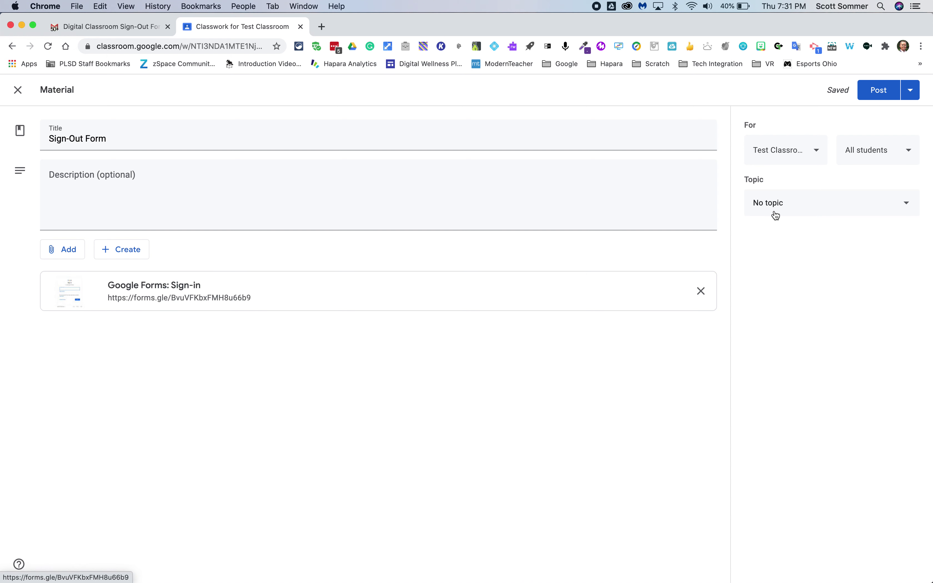
# Add AP Human Geo, Copy of Test Classroom, Class of 2021, Class of 2024 and Class of 2023 as recipients of the material
pyautogui.click(819, 155)
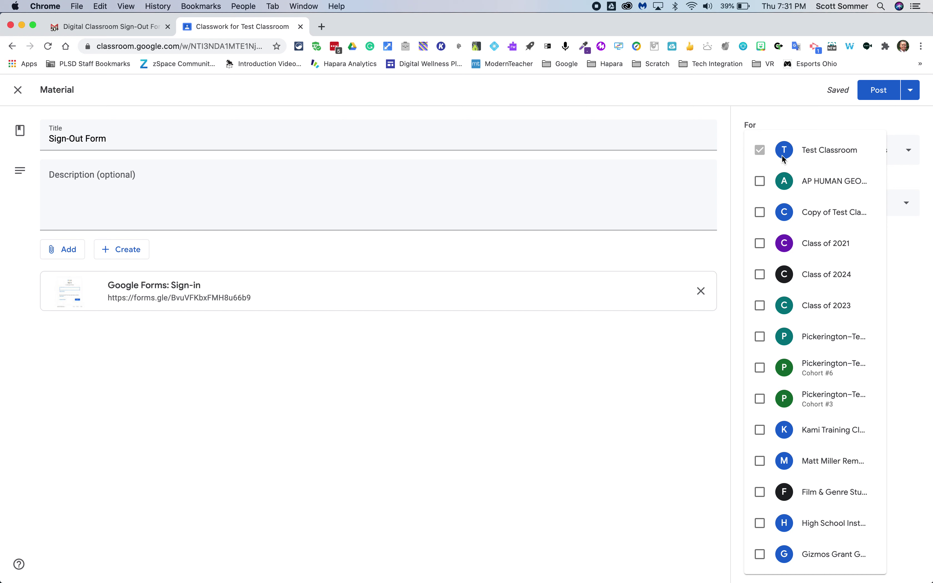
pyautogui.click(760, 182)
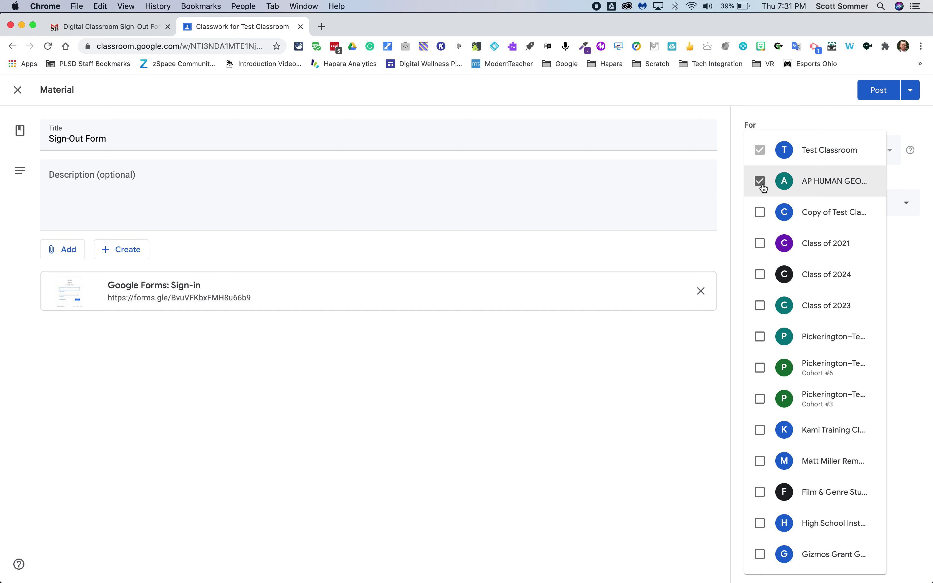
pyautogui.click(761, 214)
pyautogui.click(760, 244)
pyautogui.click(762, 274)
pyautogui.click(761, 306)
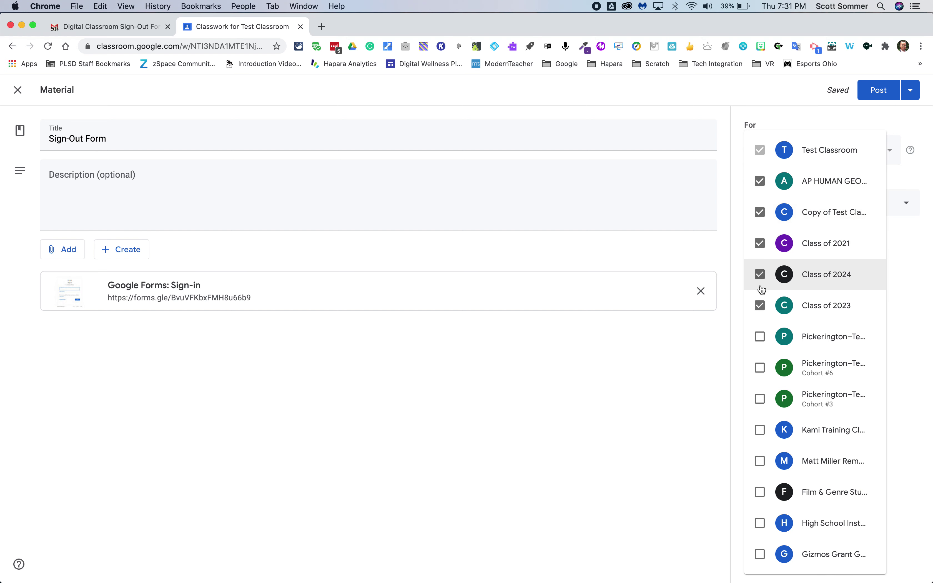
# Deselect the five extra classes so the material goes only to Test Classroom
pyautogui.click(762, 307)
pyautogui.click(762, 276)
pyautogui.click(762, 243)
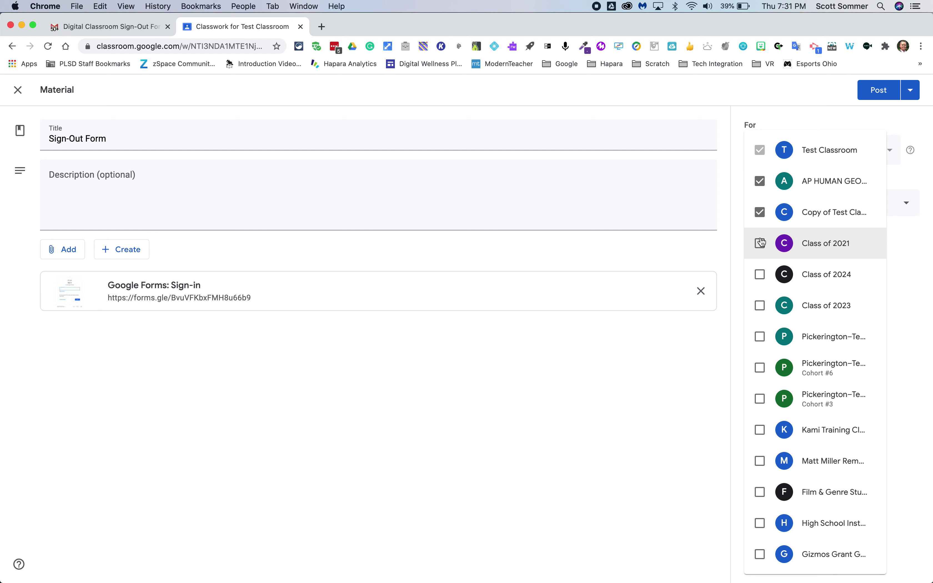
pyautogui.click(761, 213)
pyautogui.click(761, 189)
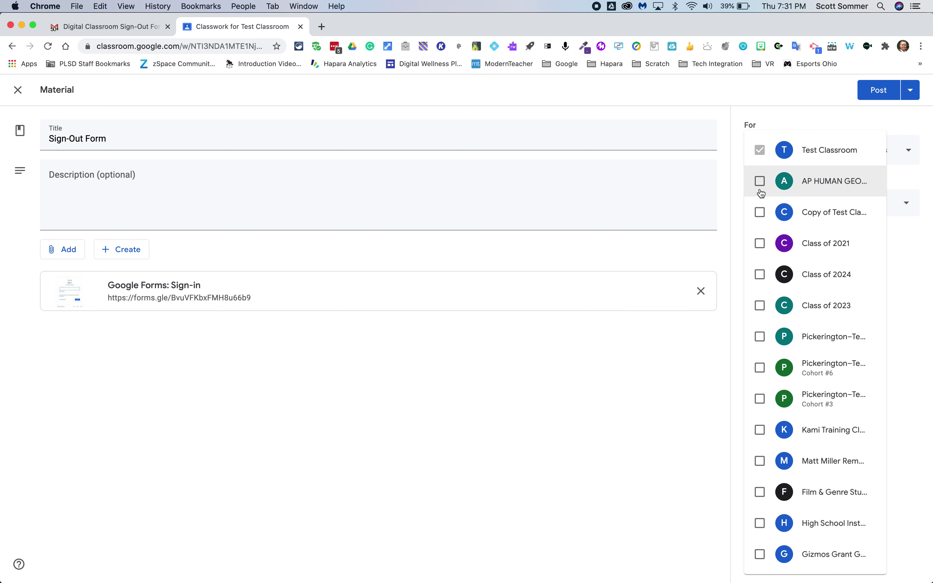
pyautogui.click(786, 117)
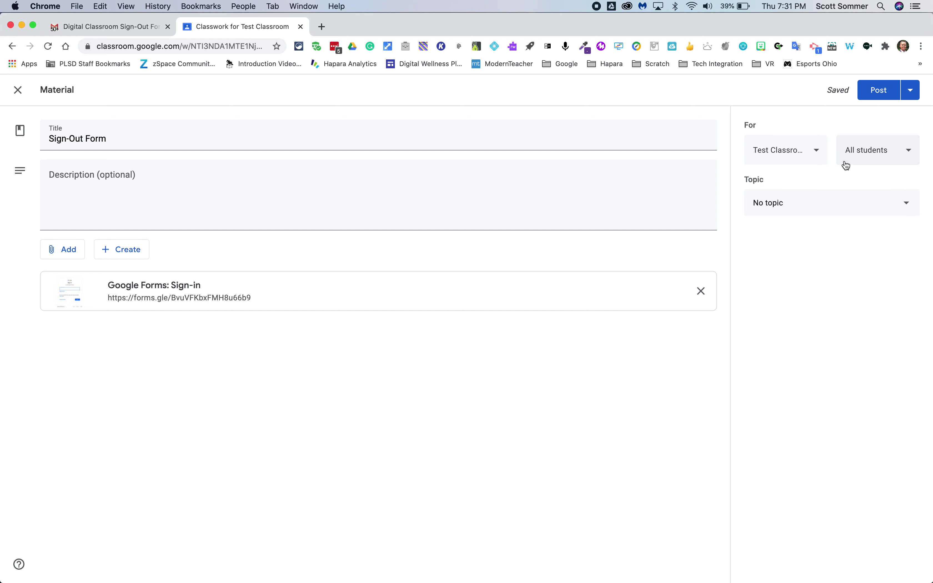
# Keep the topic as No topic and post the Sign-Out Form material to all students
pyautogui.click(839, 212)
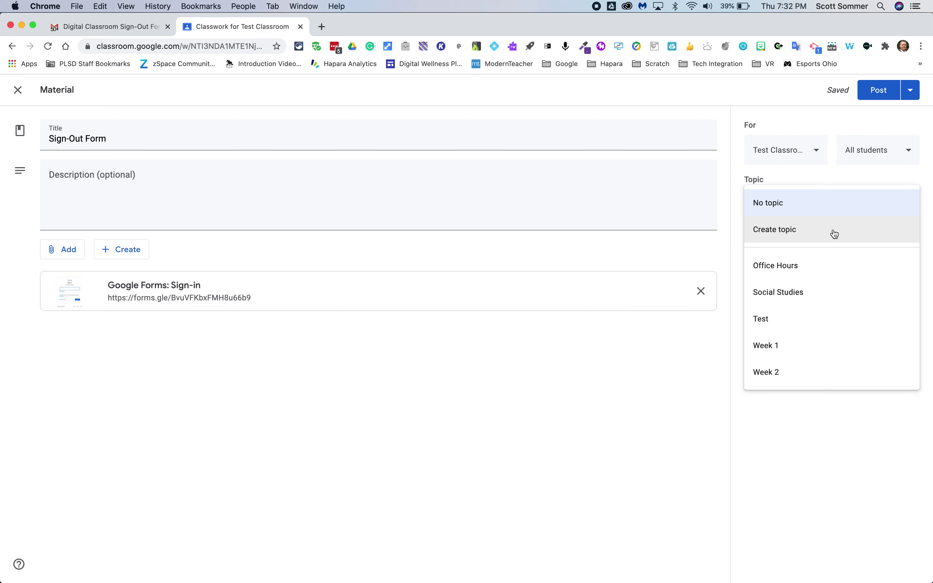
pyautogui.click(799, 208)
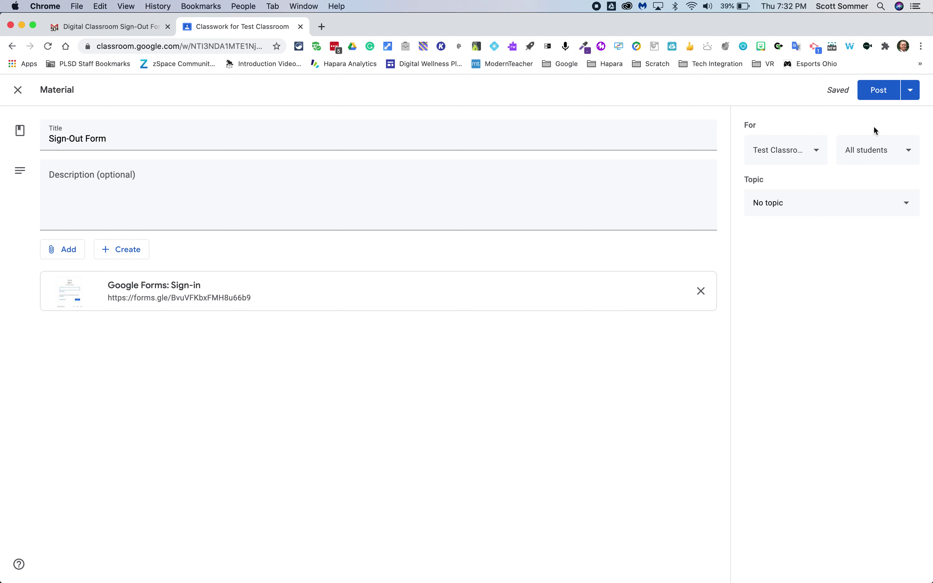
pyautogui.click(879, 92)
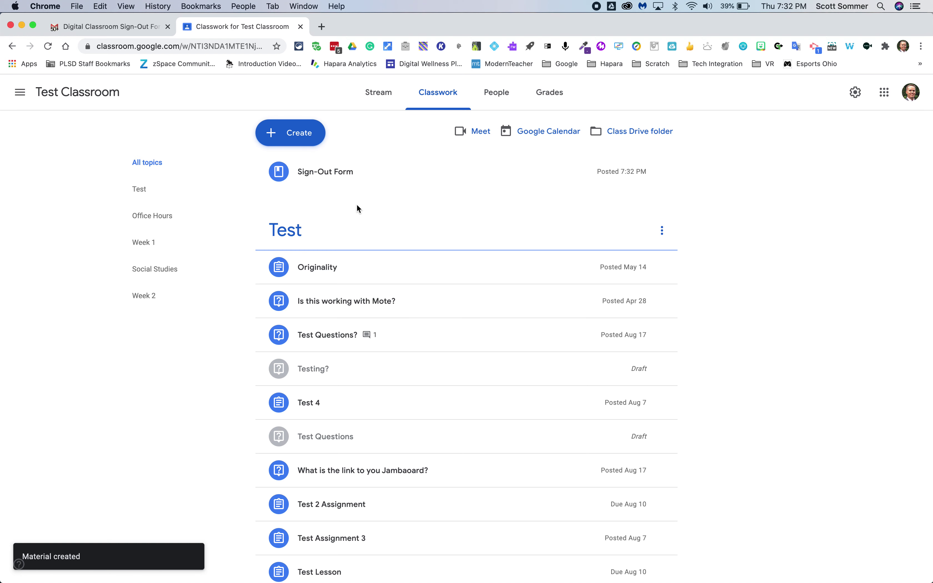
# Expand the posted Sign-Out Form material and open its attached Google Forms link
pyautogui.click(367, 175)
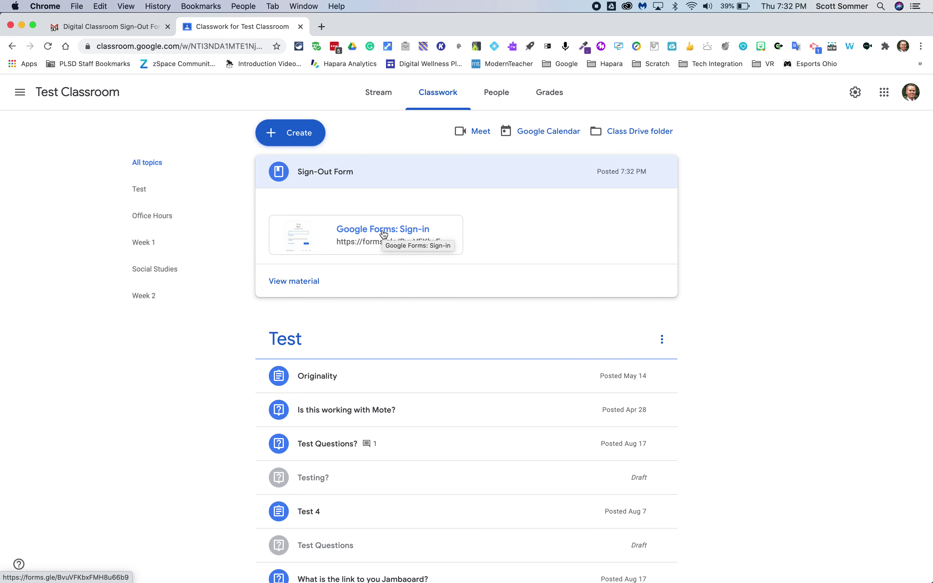
pyautogui.click(384, 234)
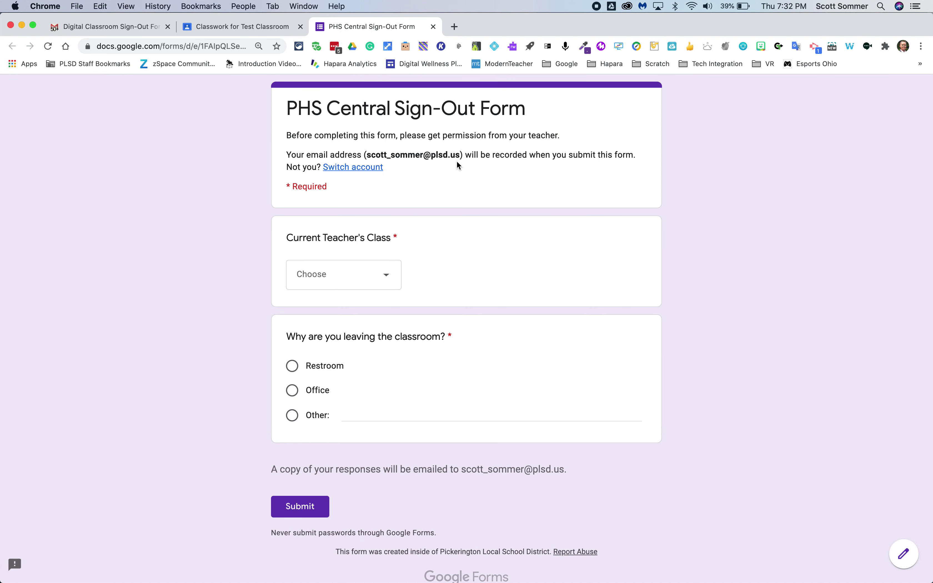
pyautogui.scroll(-1, 466, 177)
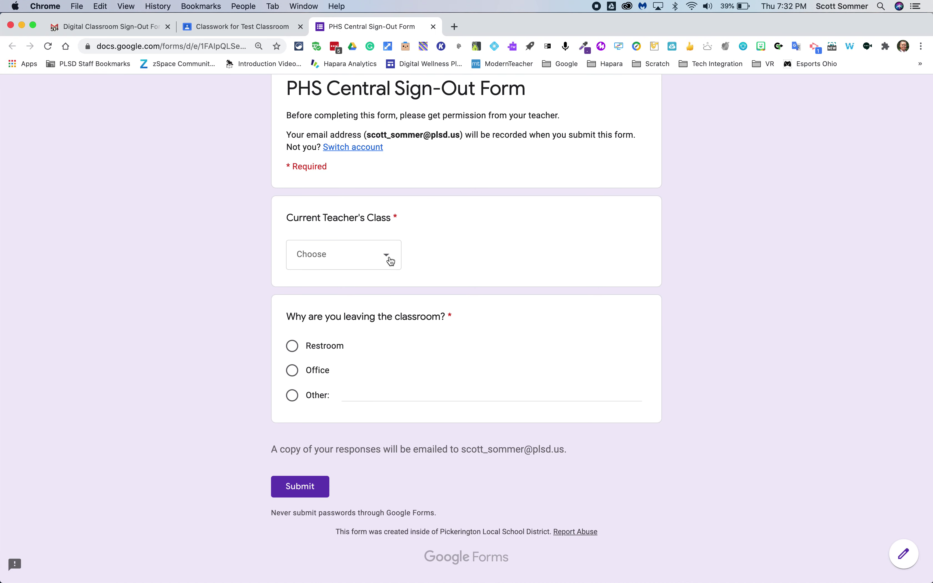
# Browse the teacher choices offered in the form's Current Teacher's Class question
pyautogui.click(389, 260)
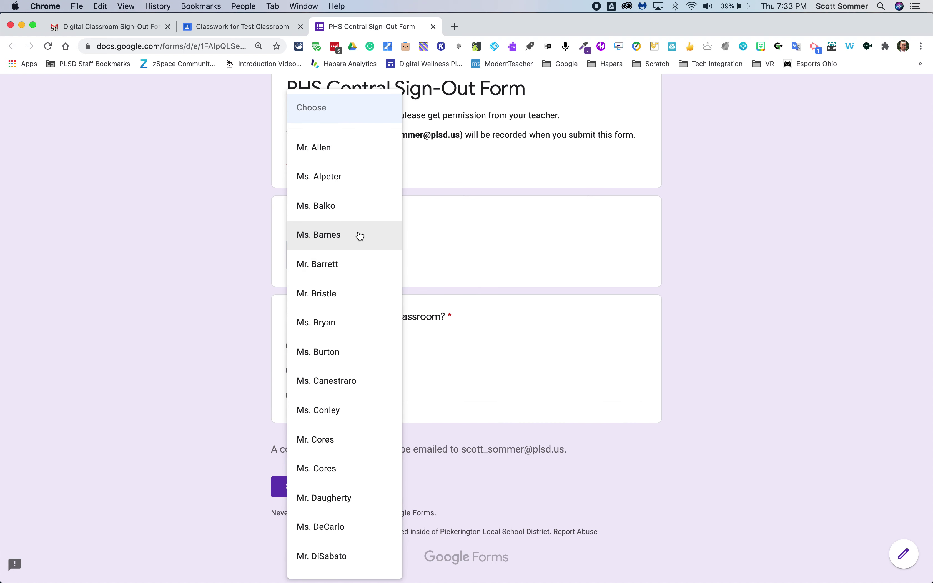
pyautogui.scroll(1, 359, 235)
pyautogui.scroll(-10, 360, 236)
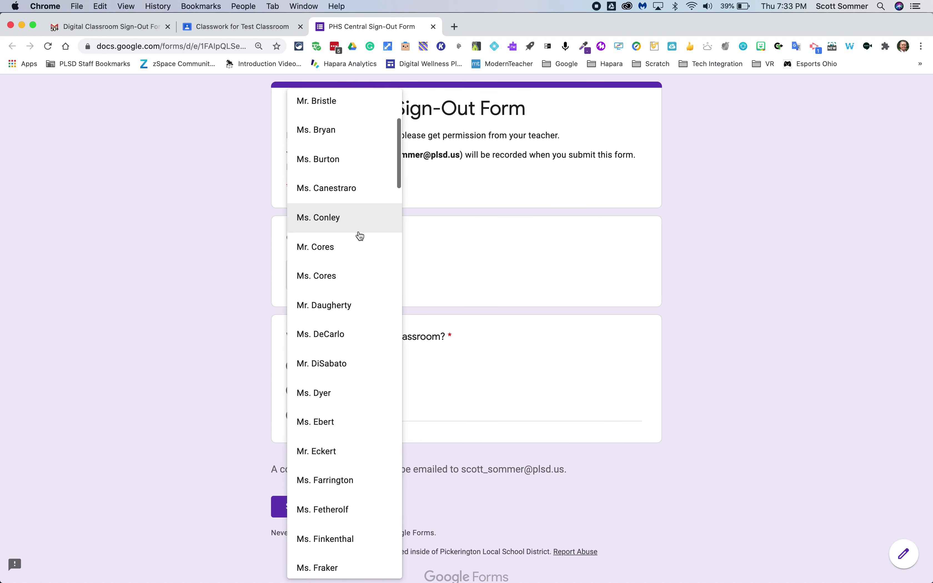
pyautogui.scroll(-5, 359, 236)
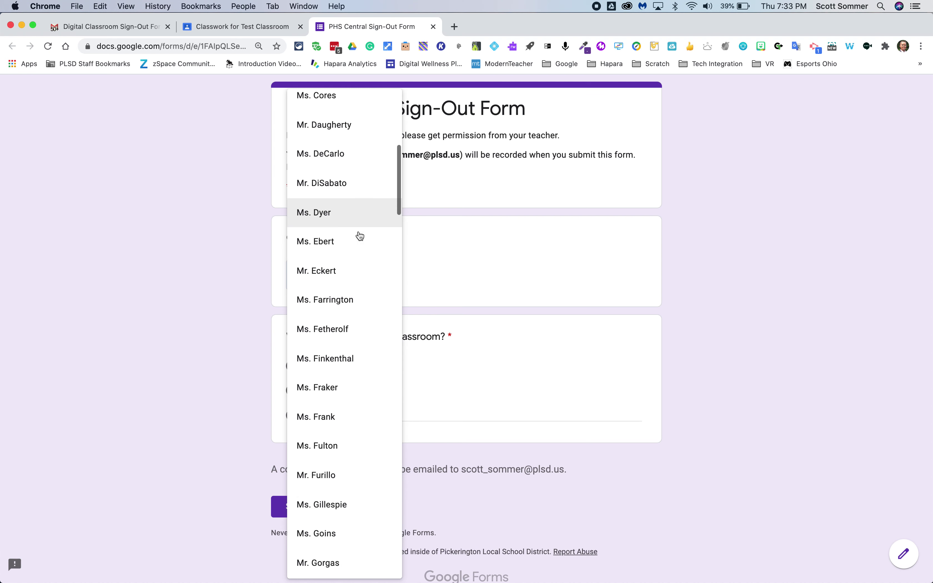
pyautogui.scroll(-6, 359, 235)
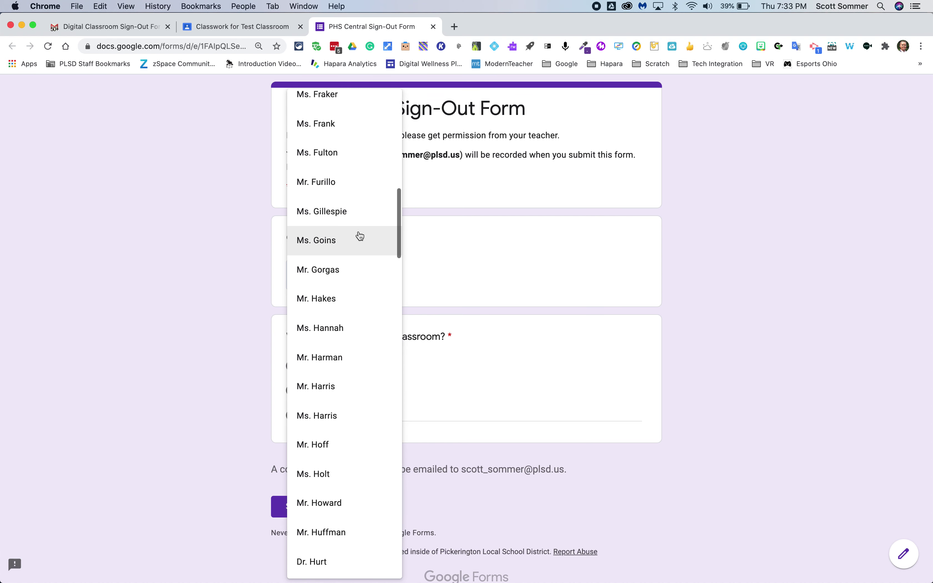
pyautogui.scroll(-6, 360, 236)
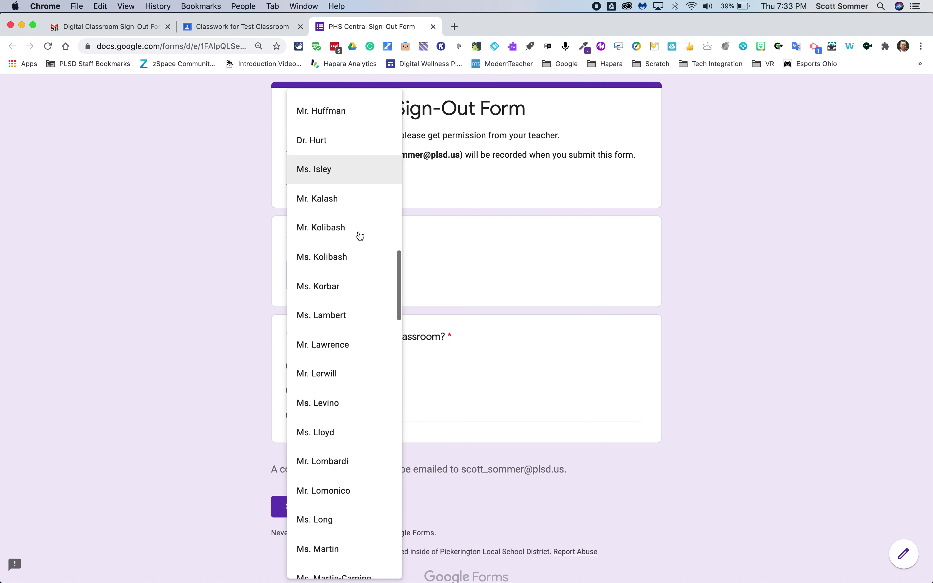
pyautogui.scroll(-5, 359, 235)
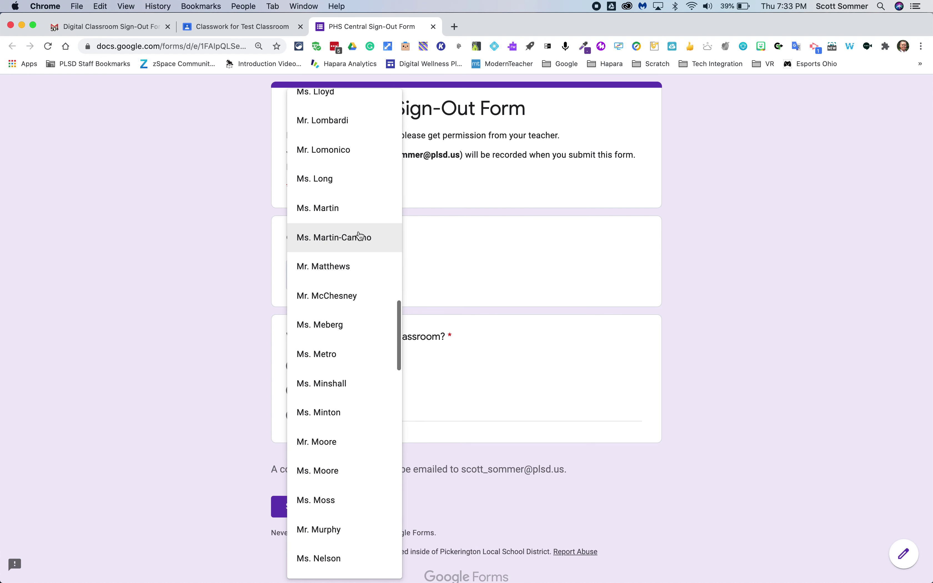
pyautogui.scroll(15, 359, 235)
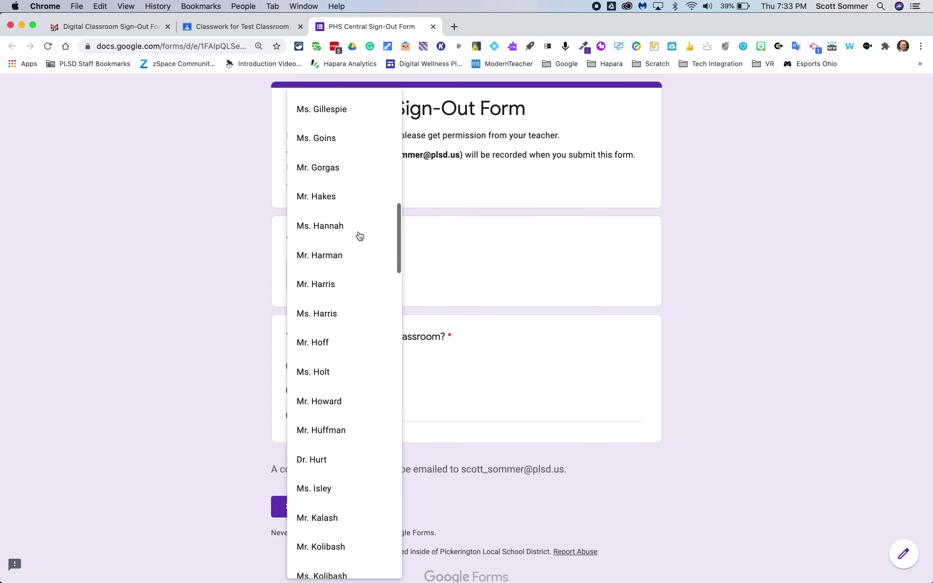
pyautogui.scroll(8, 360, 235)
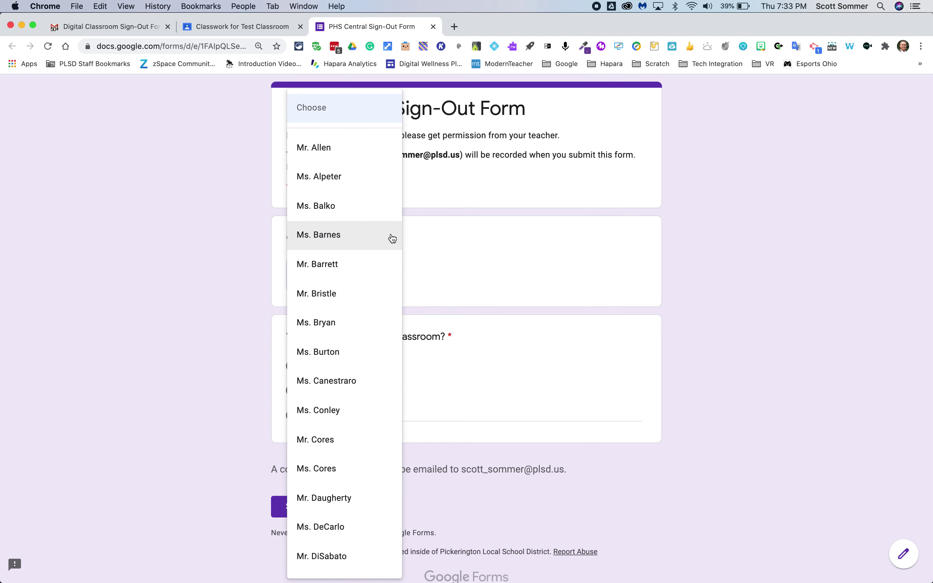
# Choose the teacher whose surname matches the signed-in account as the Current Teacher's Class
pyautogui.scroll(-20, 343, 278)
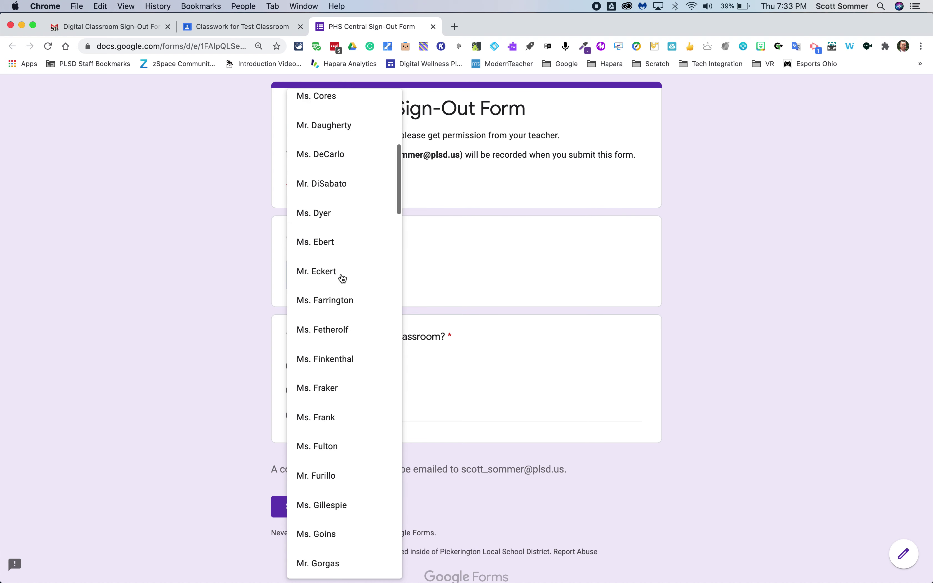
pyautogui.scroll(-20, 343, 278)
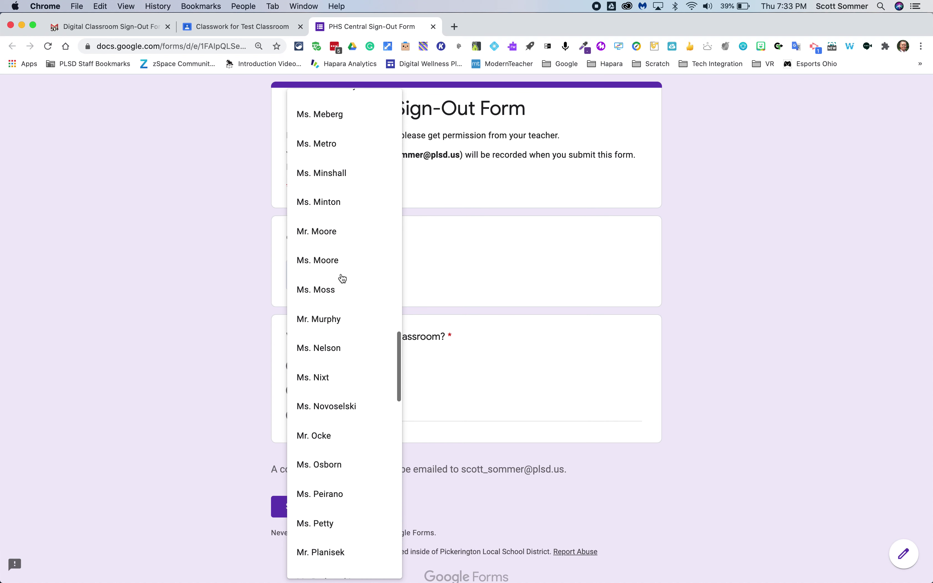
pyautogui.scroll(-8, 343, 278)
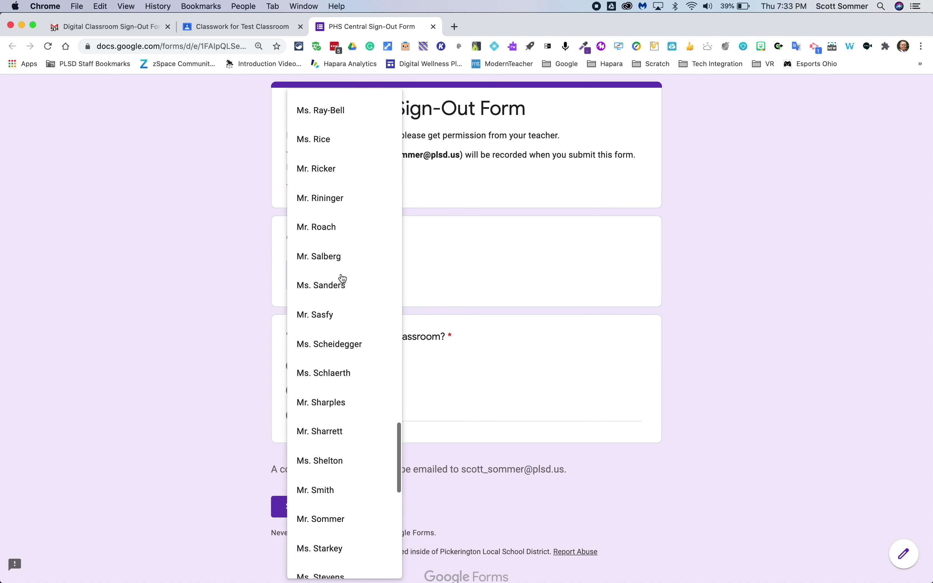
pyautogui.scroll(-3, 342, 277)
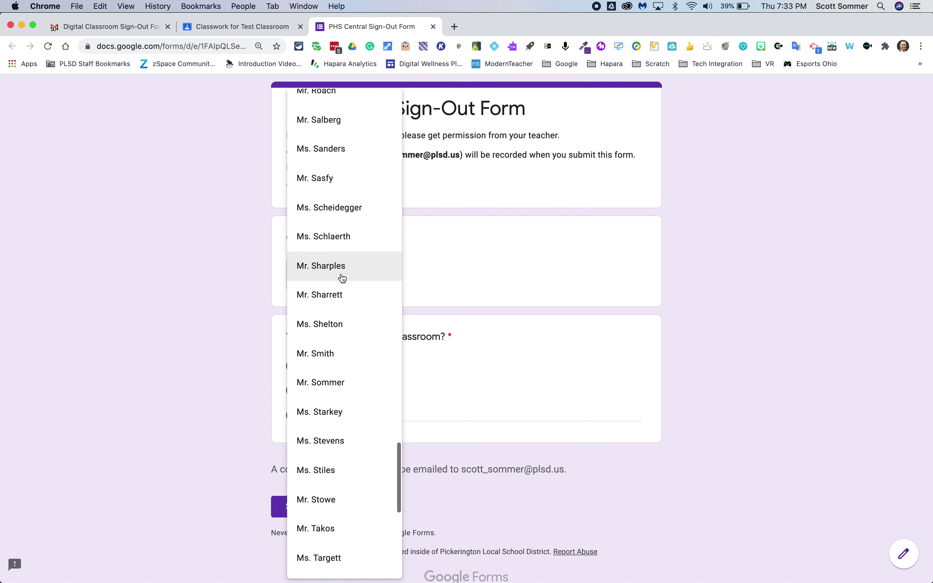
pyautogui.scroll(-3, 343, 277)
pyautogui.click(336, 289)
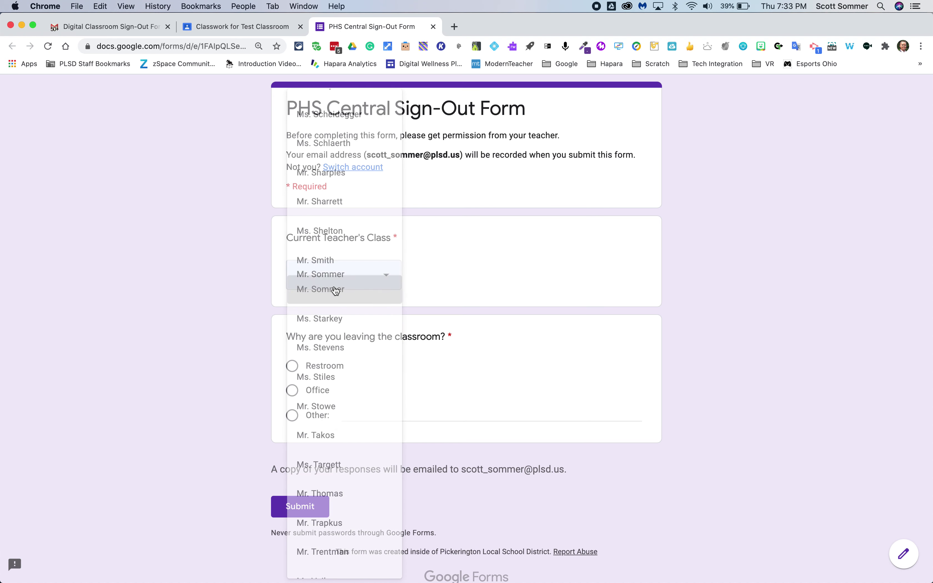
# Give Restroom as the reason for leaving the classroom and submit the sign-out form
pyautogui.scroll(-1, 479, 274)
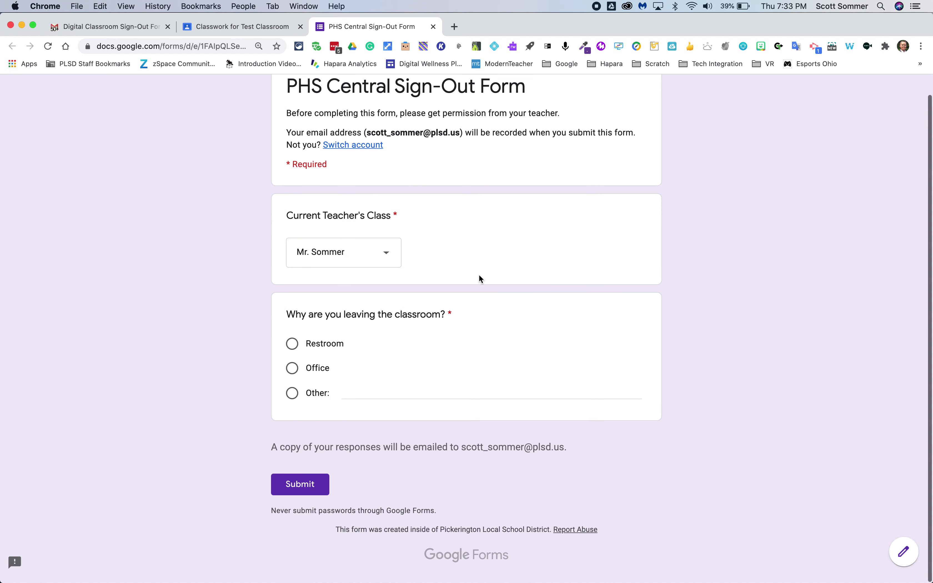
pyautogui.click(292, 348)
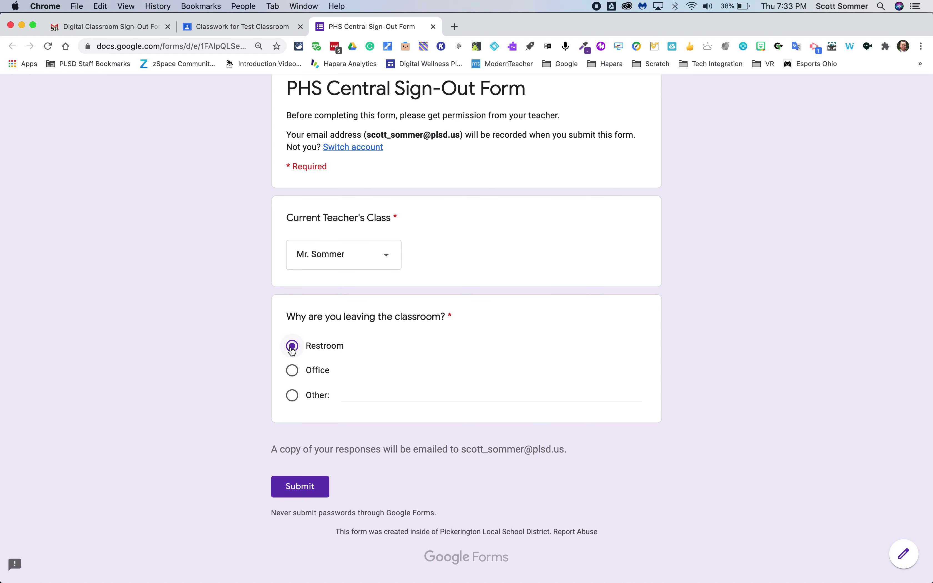
pyautogui.click(315, 489)
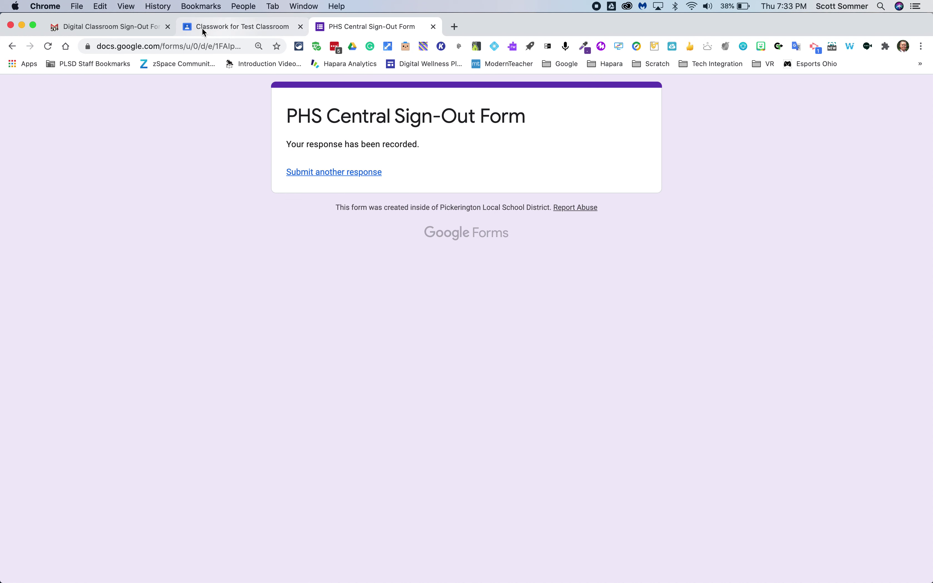
# Switch to the Digital Classroom Sign-Out Form email in Gmail and open its linked responses spreadsheet
pyautogui.click(126, 27)
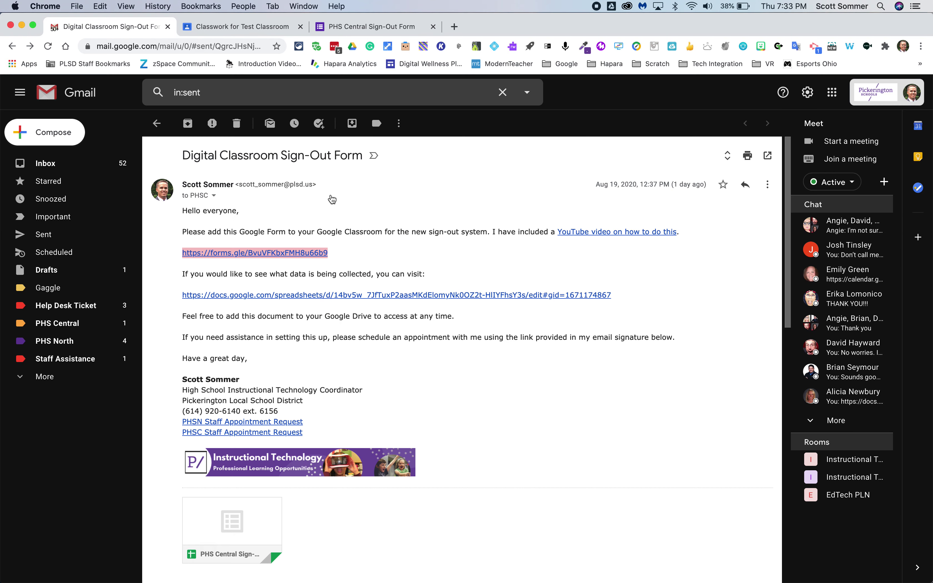
pyautogui.click(387, 295)
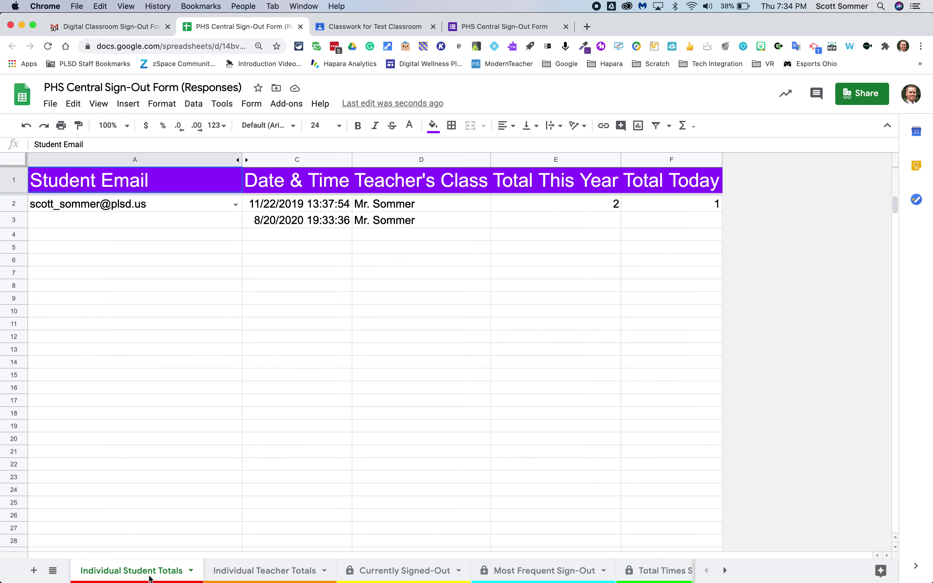
# Check the student email choices in cell A2 of the Individual Student Totals sheet and pick the listed student's email
pyautogui.click(236, 206)
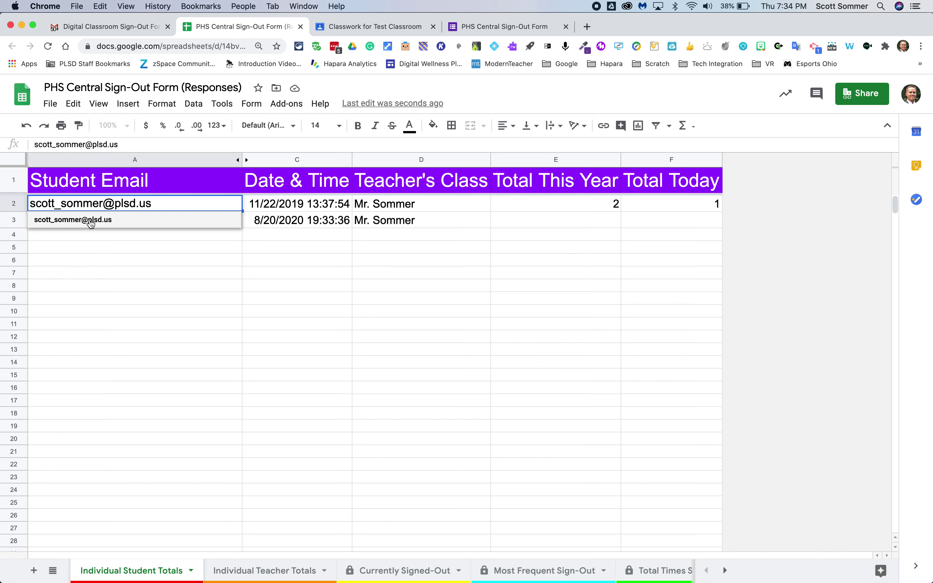
pyautogui.click(147, 251)
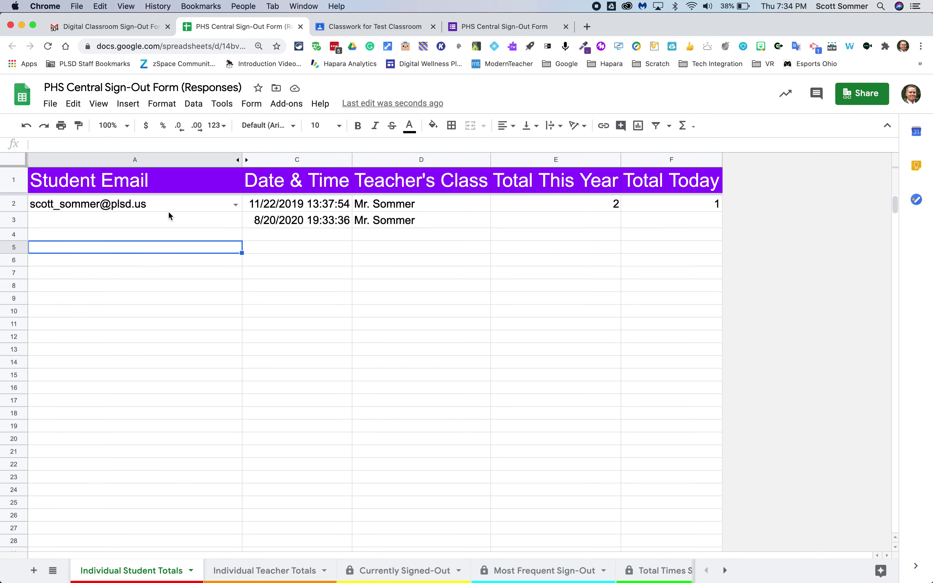
pyautogui.click(236, 205)
pyautogui.click(225, 268)
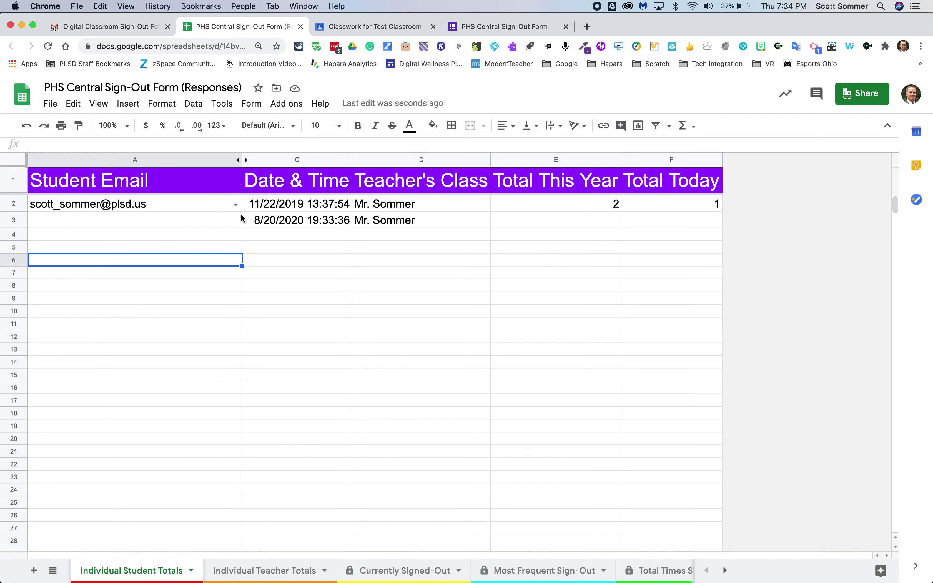
pyautogui.click(236, 205)
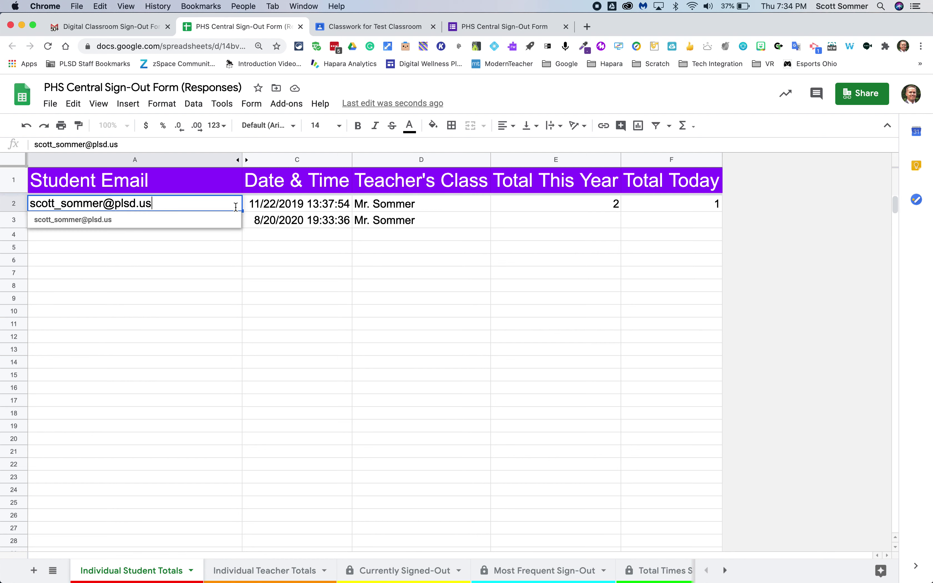
pyautogui.click(177, 224)
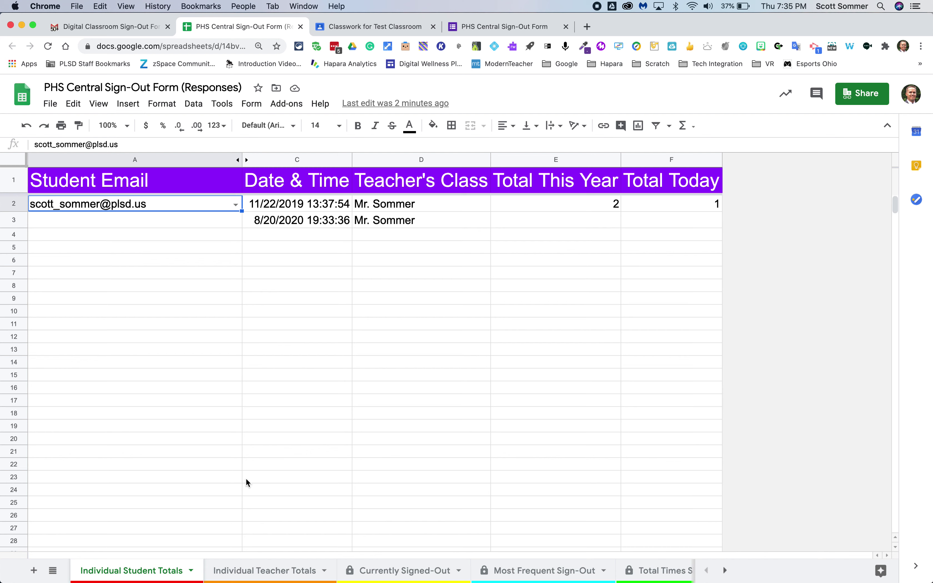
# On the Individual Teacher Totals sheet, set the Teacher Name in cell A2 to the teacher chosen in the submitted form
pyautogui.click(259, 571)
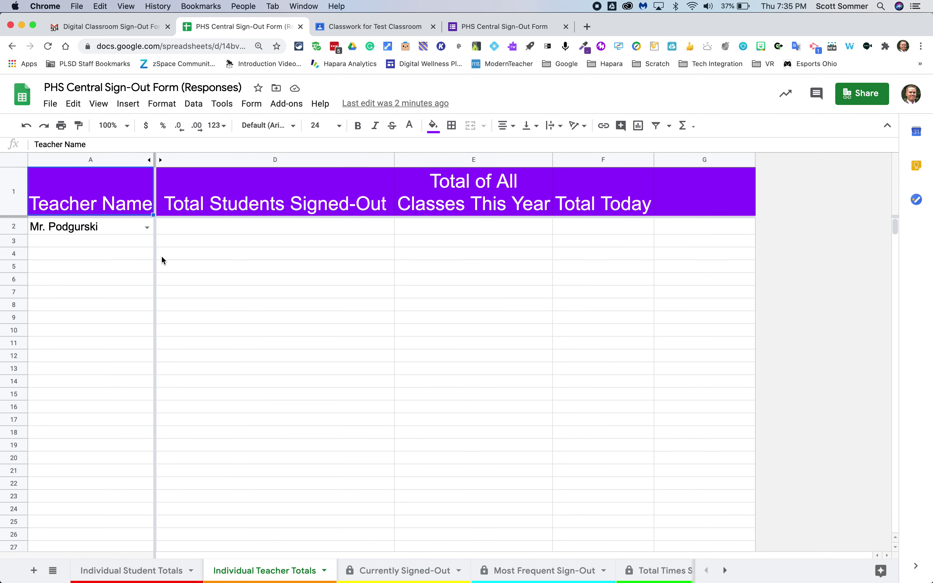
pyautogui.click(146, 228)
pyautogui.scroll(-1, 124, 354)
pyautogui.scroll(-15, 124, 354)
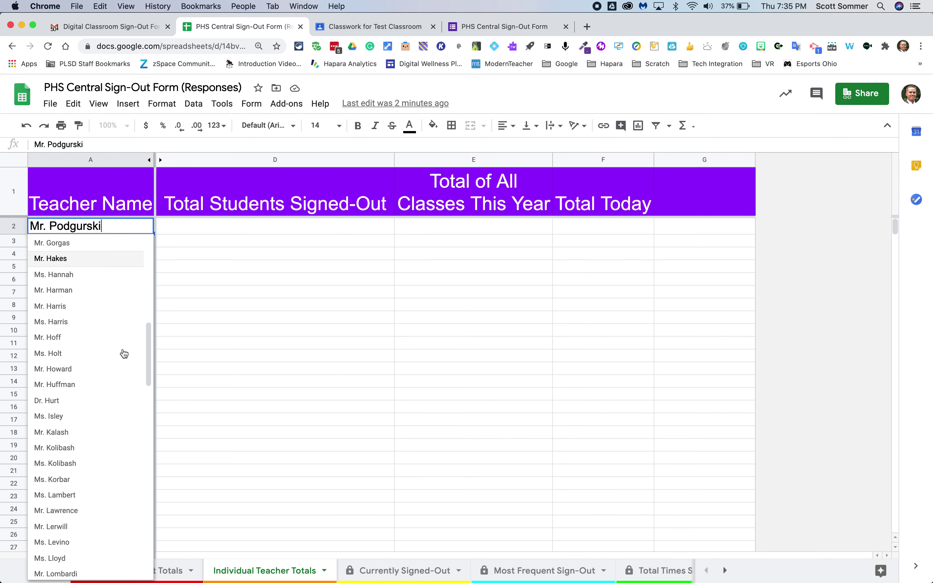
pyautogui.scroll(-12, 125, 354)
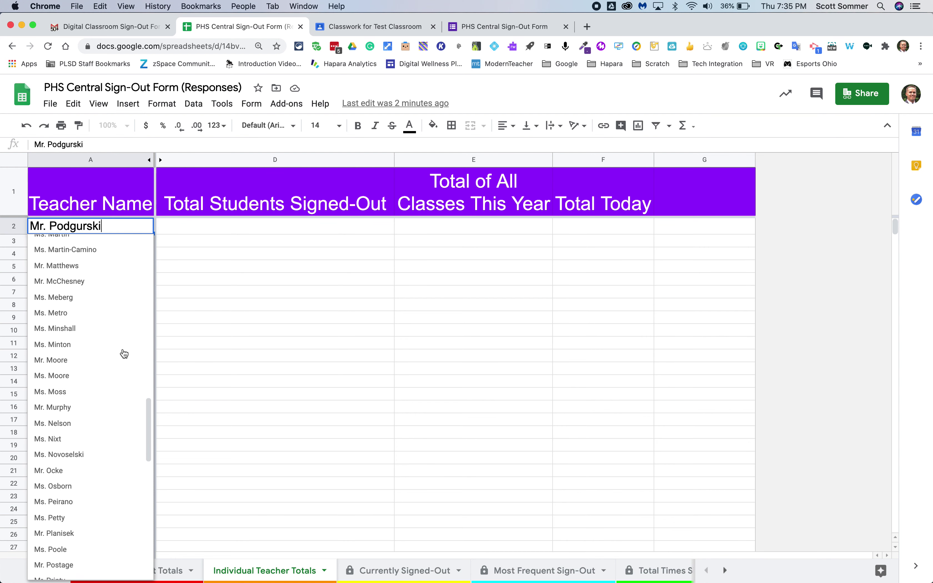
pyautogui.scroll(-10, 124, 354)
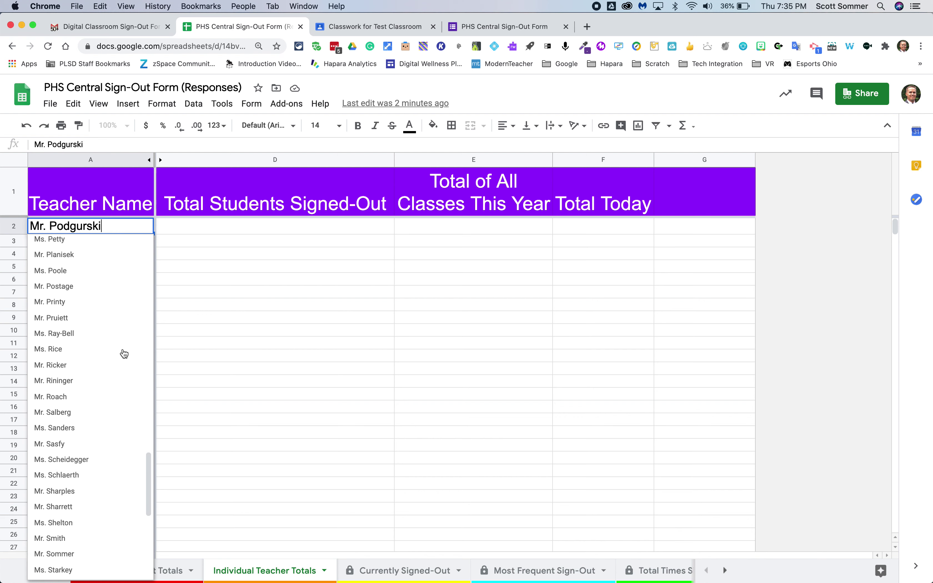
pyautogui.scroll(-3, 125, 353)
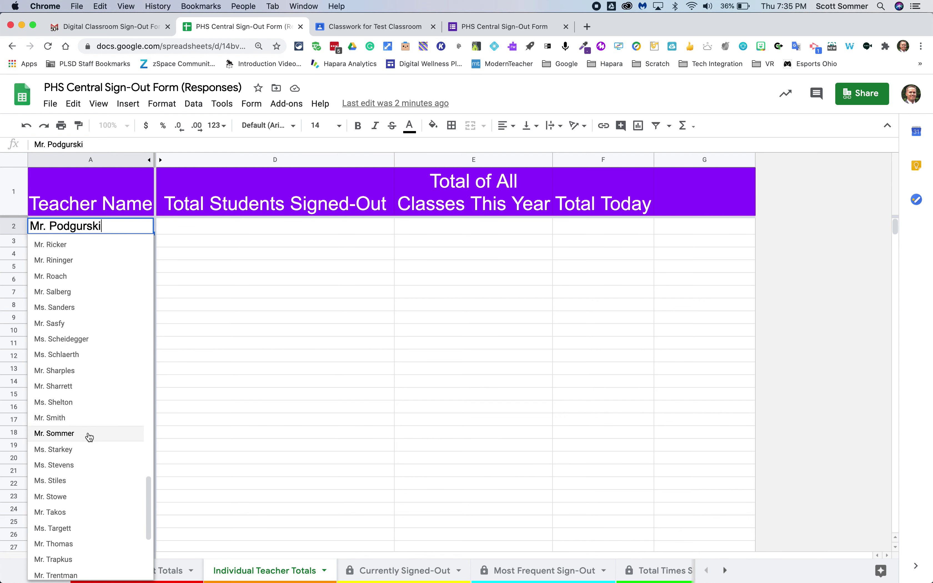
pyautogui.click(89, 434)
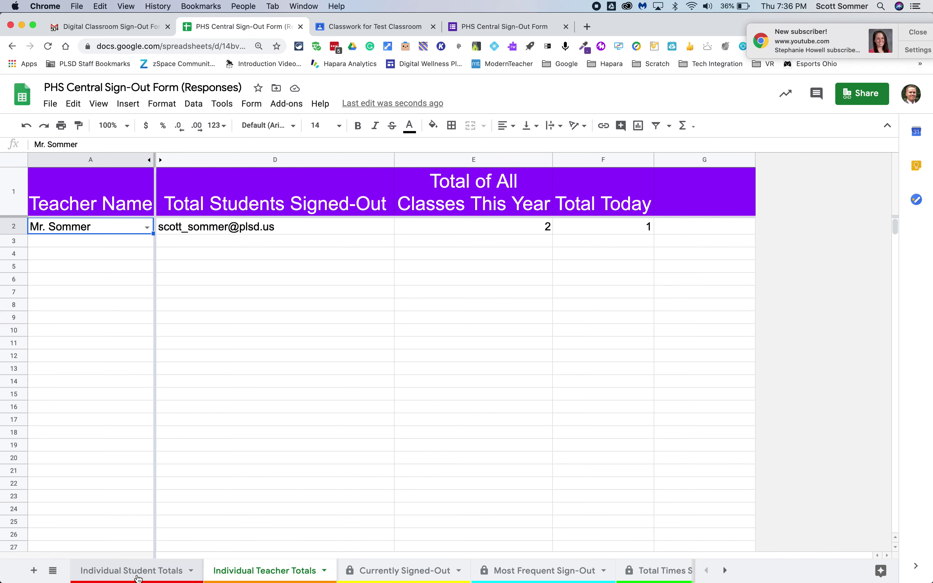
# Review the Currently Signed-Out, Most Frequent Sign-Out, Total Times Signed-Out and List of Teachers sheets
pyautogui.click(393, 571)
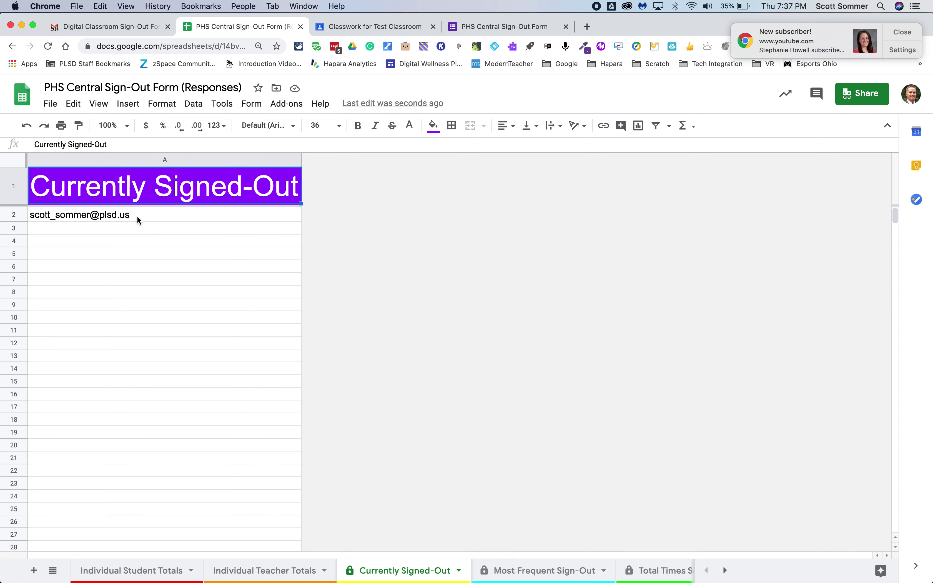
pyautogui.click(527, 571)
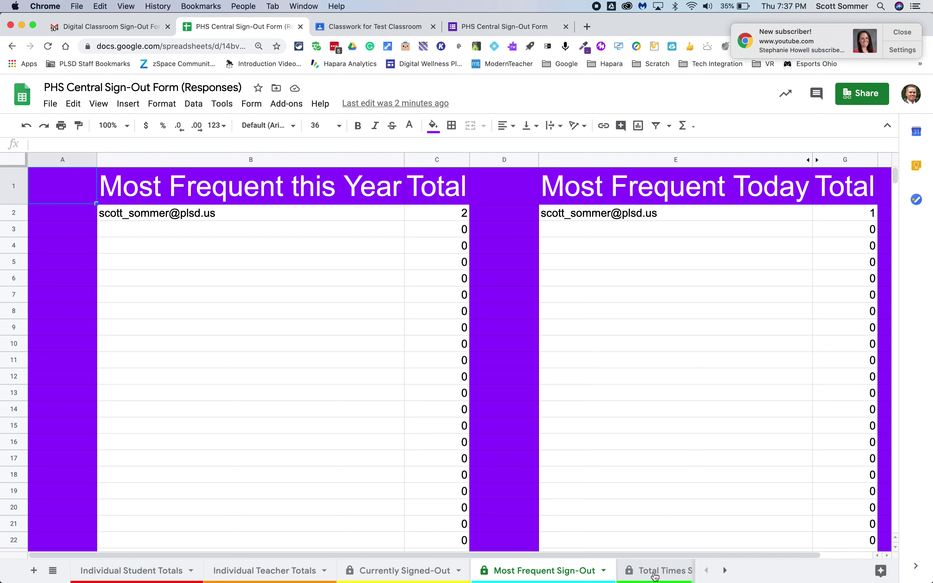
pyautogui.hscroll(5, 654, 571)
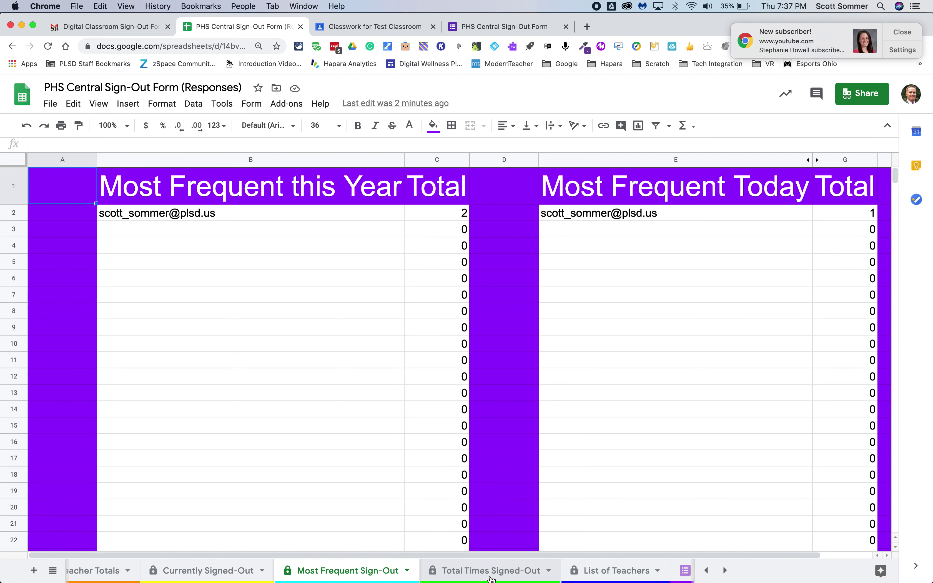
pyautogui.click(491, 572)
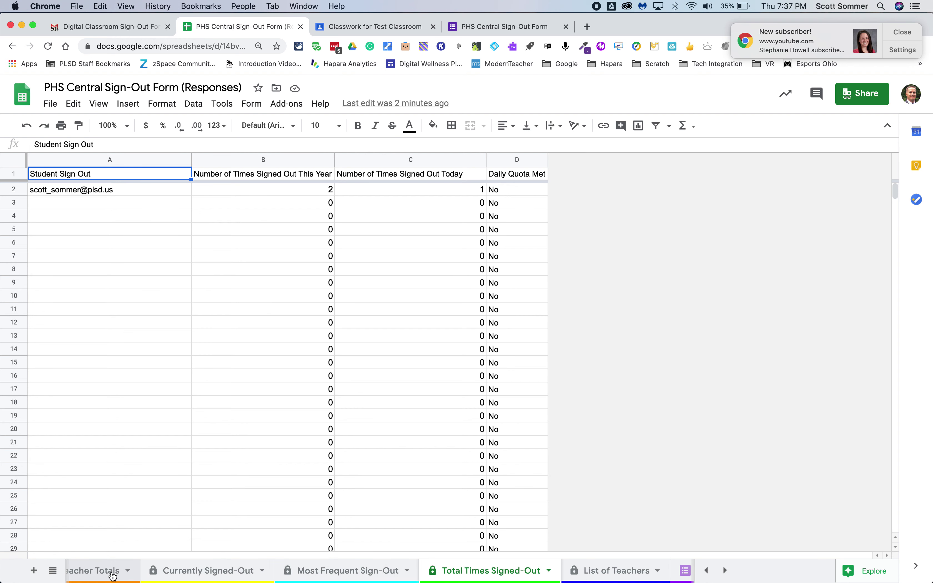
pyautogui.click(601, 576)
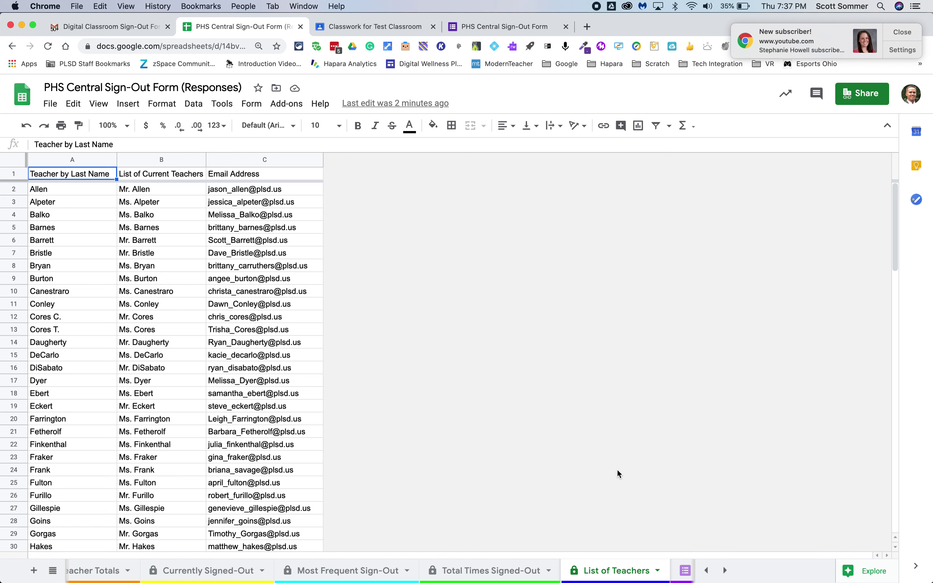
pyautogui.scroll(-1, 617, 472)
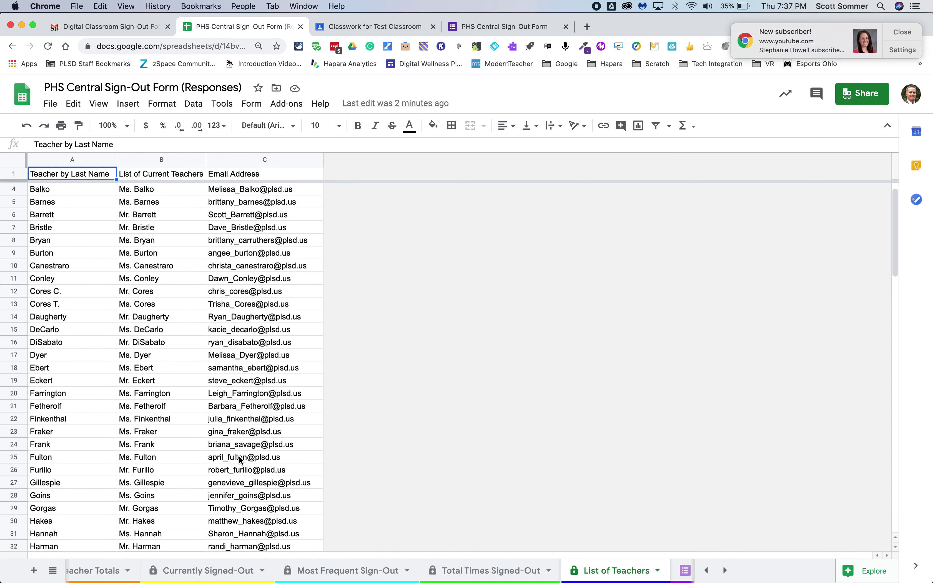
# Review the recorded sign-out entry across all columns of the Form Responses 1 sheet
pyautogui.click(681, 571)
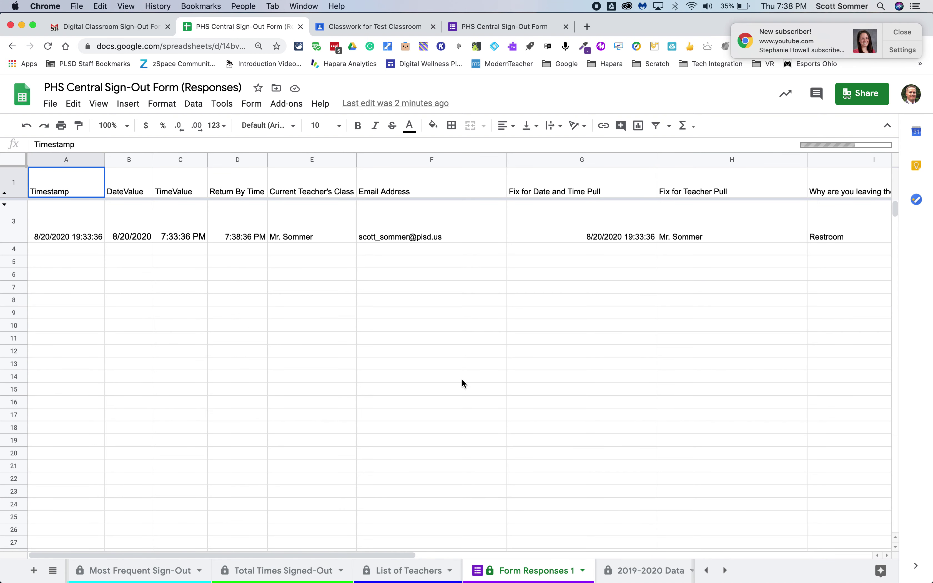
pyautogui.hscroll(10, 335, 224)
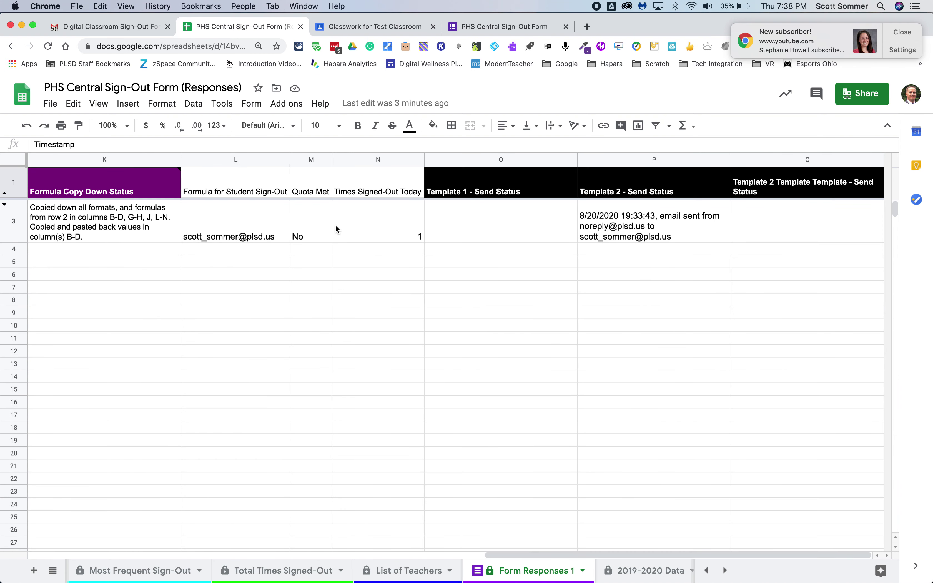
pyautogui.hscroll(-10, 335, 226)
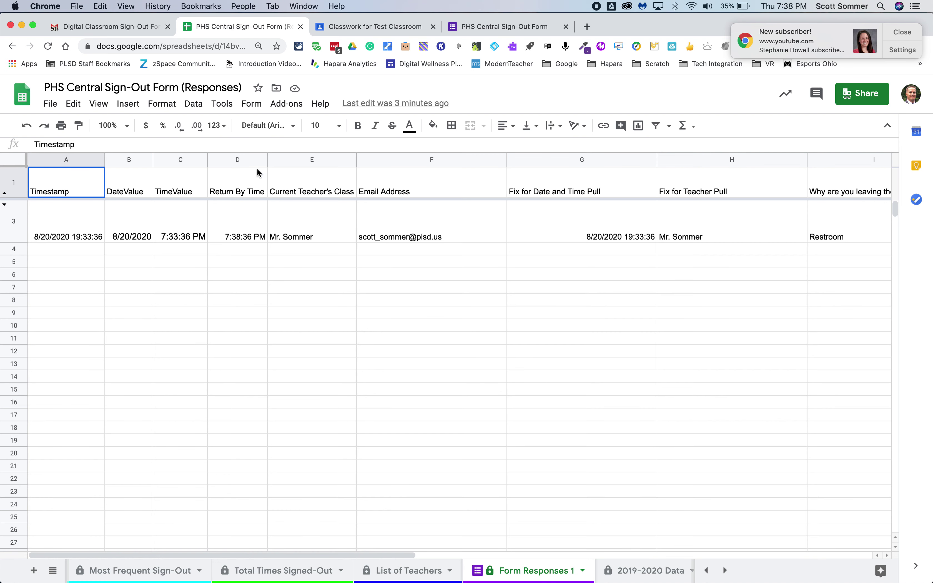
# Switch to Gmail, read the "Sign-Out for 8/20/2020" notification email in the inbox, and return to the message list
pyautogui.click(119, 34)
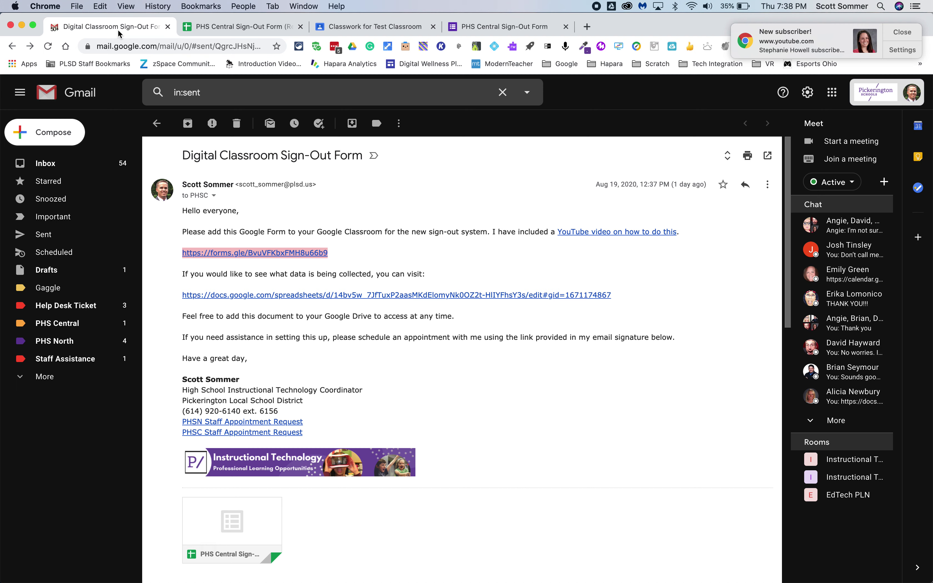
pyautogui.click(156, 125)
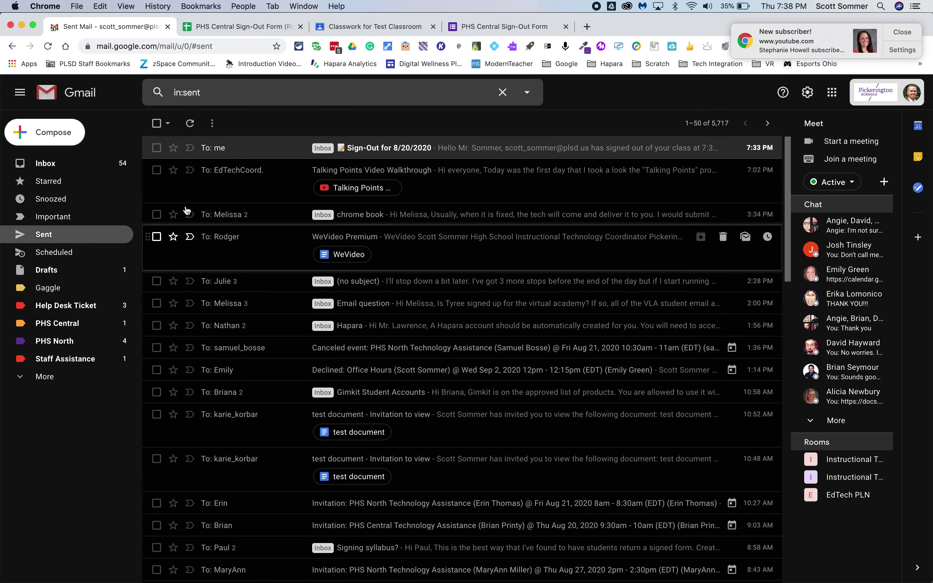
pyautogui.click(59, 166)
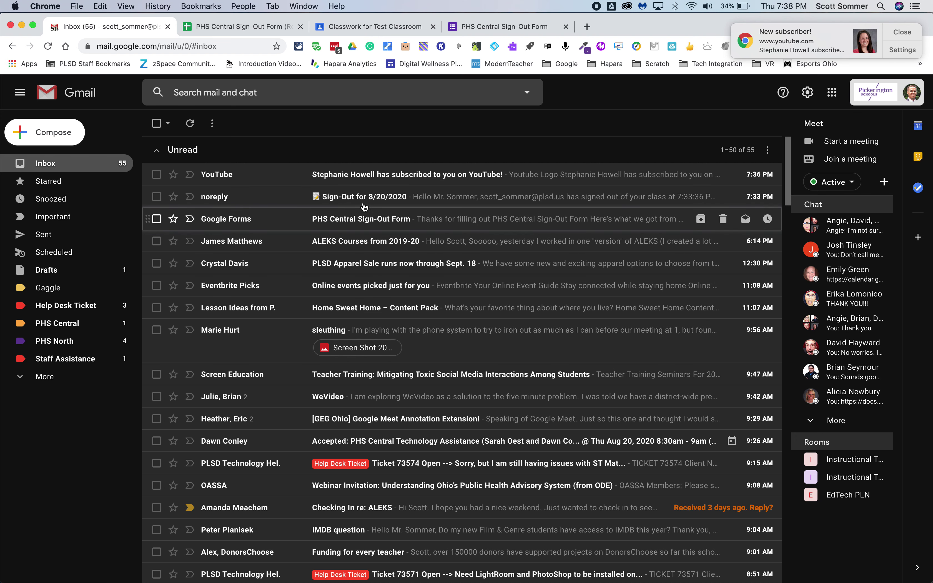
pyautogui.click(358, 198)
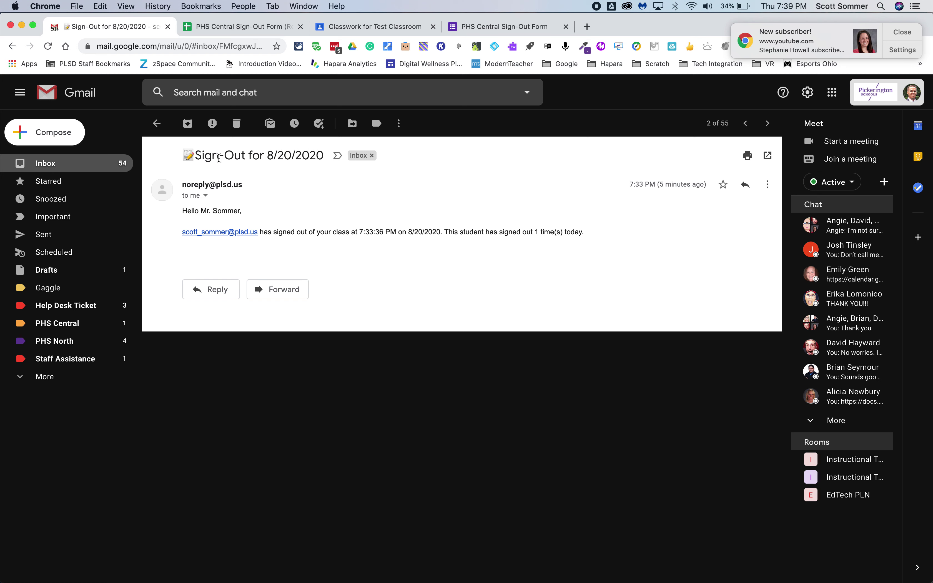
pyautogui.moveTo(198, 155); pyautogui.dragTo(325, 169)
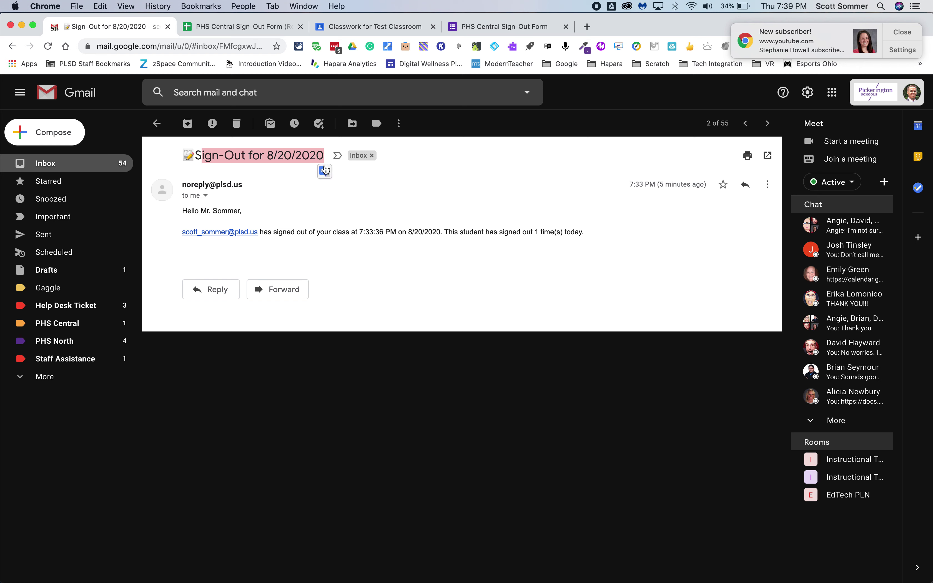
pyautogui.click(159, 127)
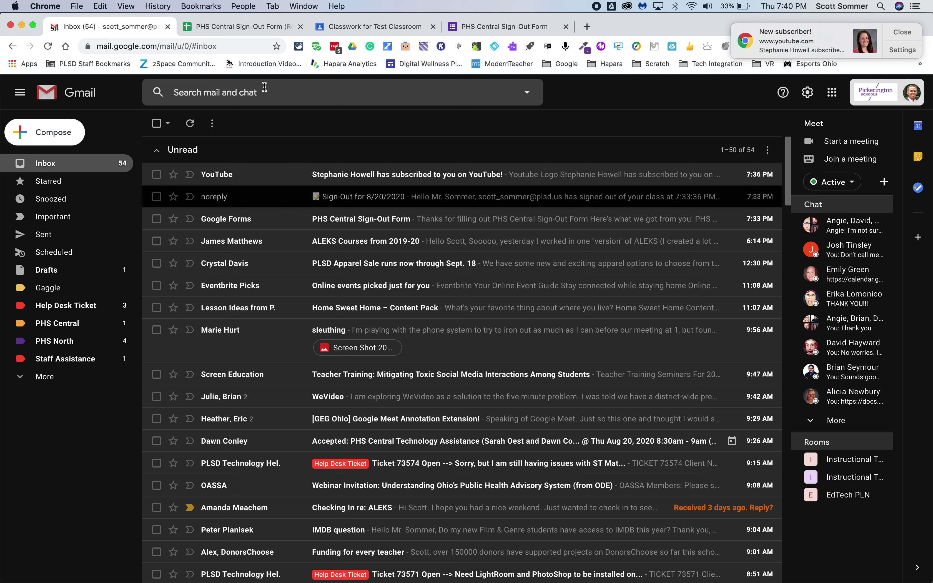
# Switch back to the PHS Central Sign-Out Form (Responses) spreadsheet and check the Currently Signed-Out sheet
pyautogui.click(216, 25)
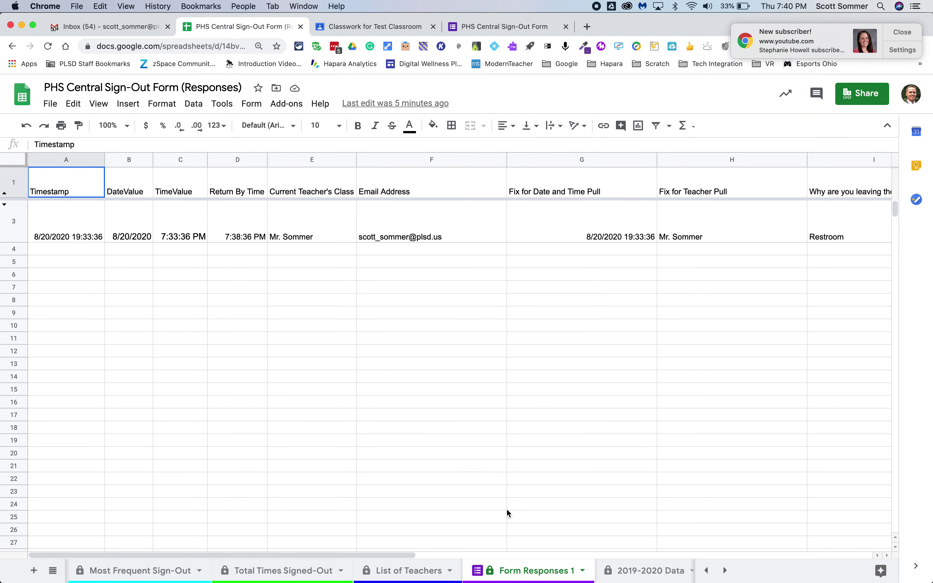
pyautogui.hscroll(-5, 514, 571)
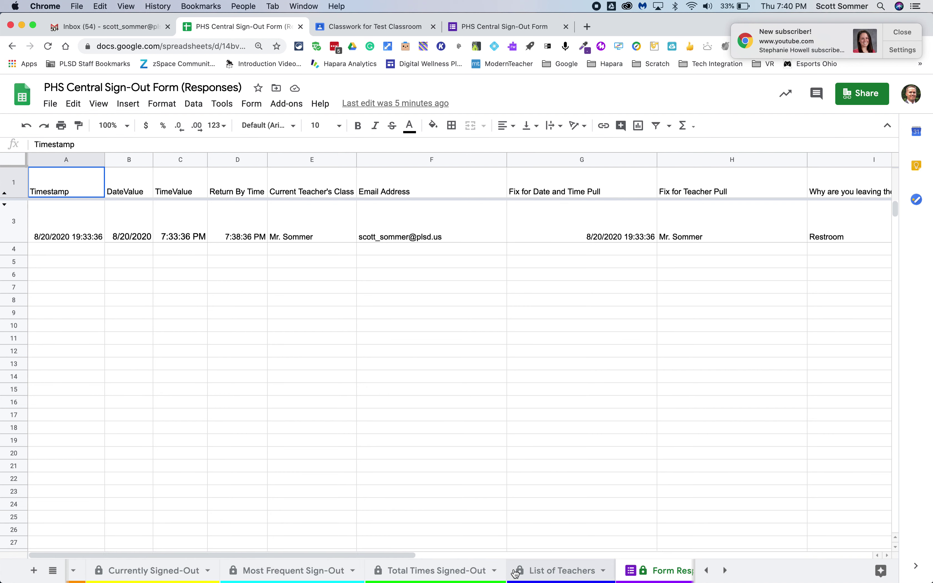
pyautogui.hscroll(-5, 515, 573)
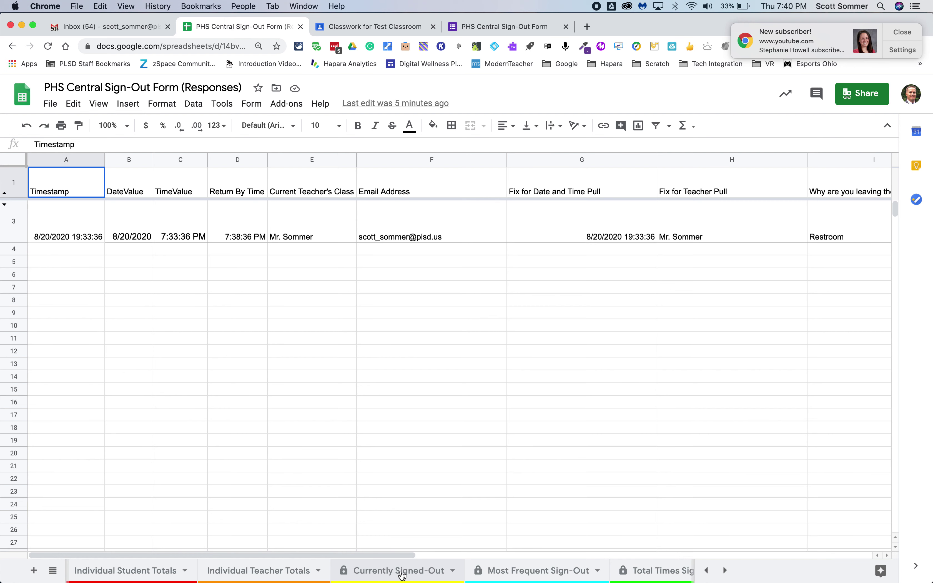
pyautogui.click(402, 574)
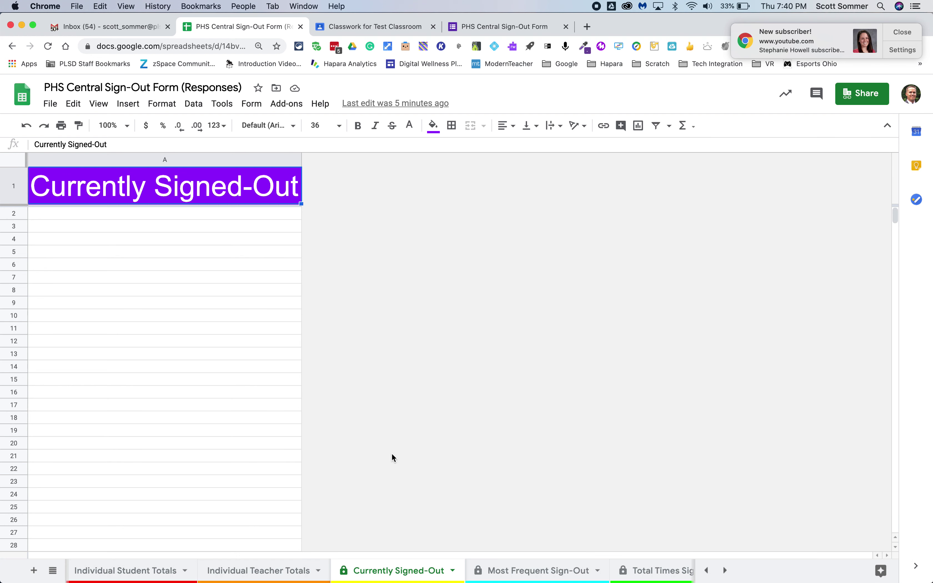
pyautogui.click(411, 570)
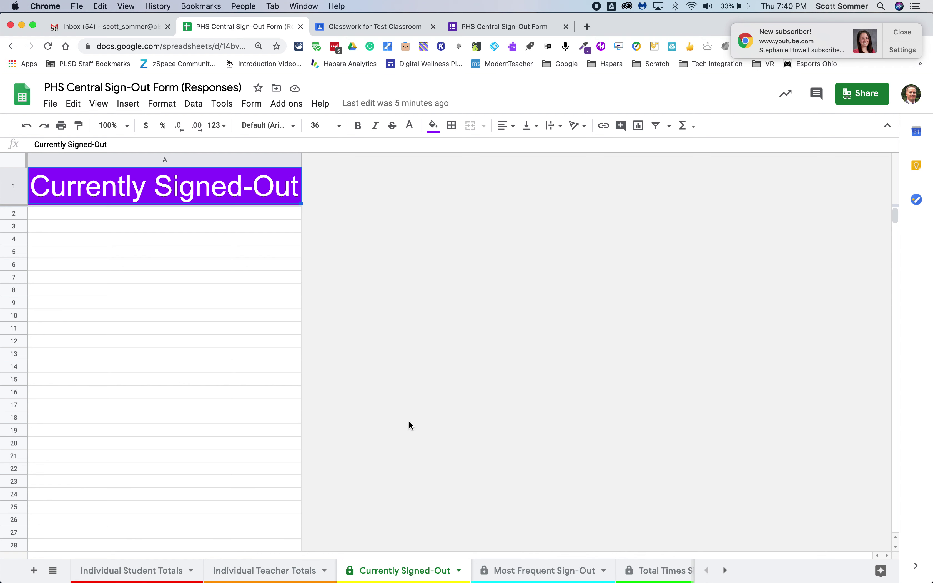
# Switch to Gmail, start a new message, and open the PHSC Staff Appointment Request link from its signature
pyautogui.click(107, 31)
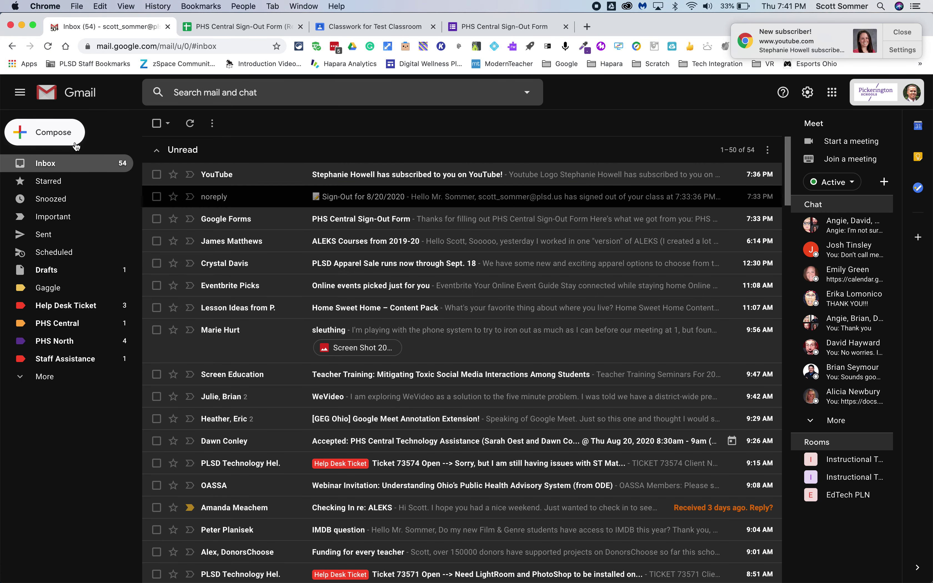
pyautogui.click(47, 140)
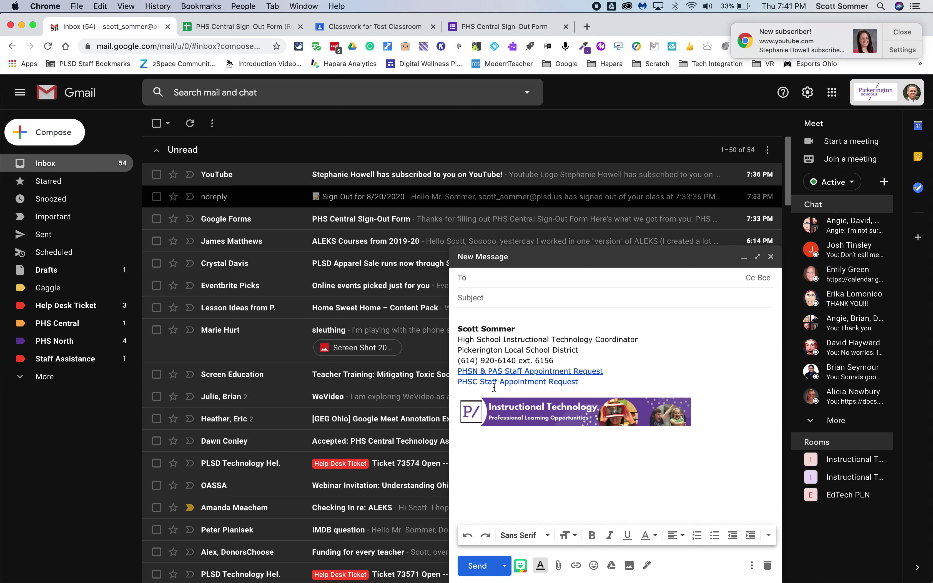
pyautogui.click(536, 383)
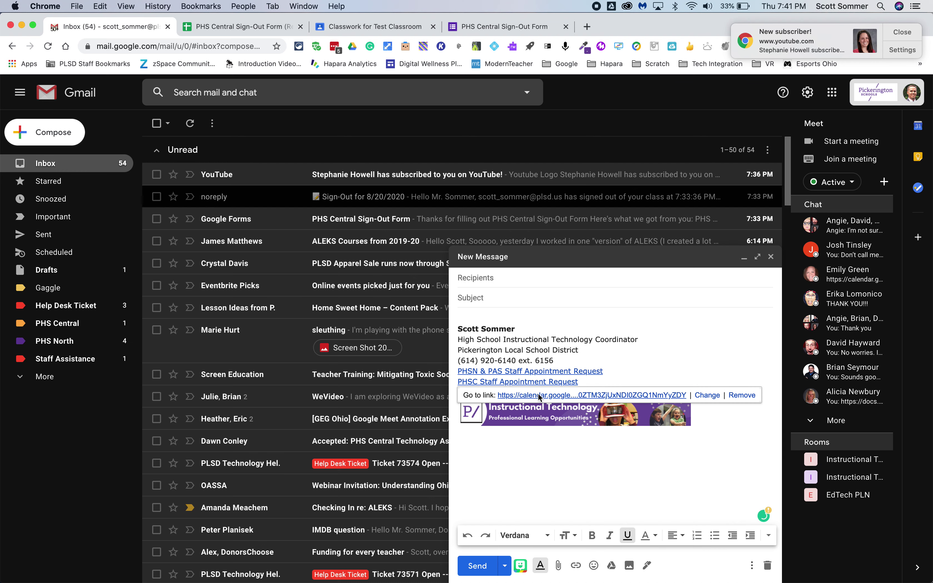
pyautogui.click(538, 394)
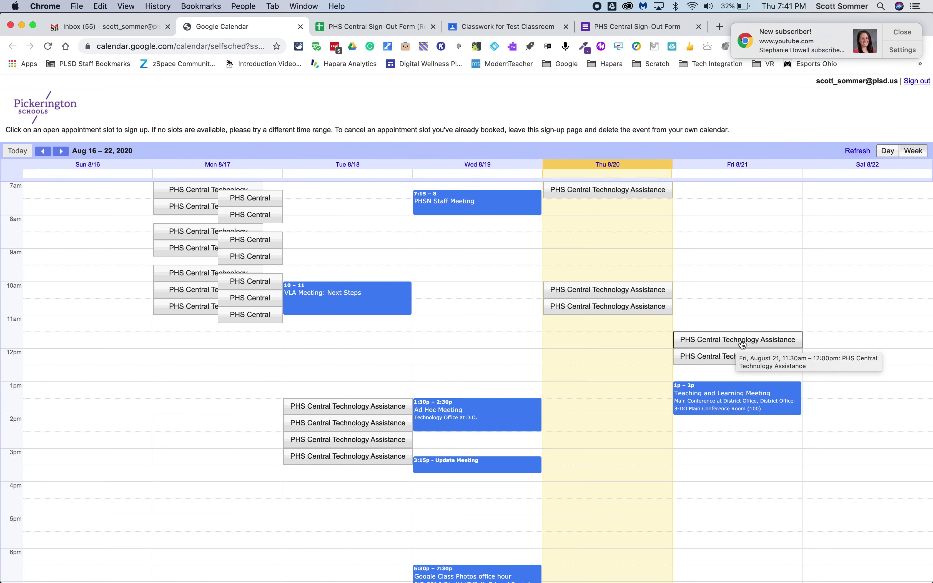
# View the booking form for the Friday, August 21, 11:30am–12:00pm slot, cancel the booking, and dismiss the subscriber notification
pyautogui.click(742, 343)
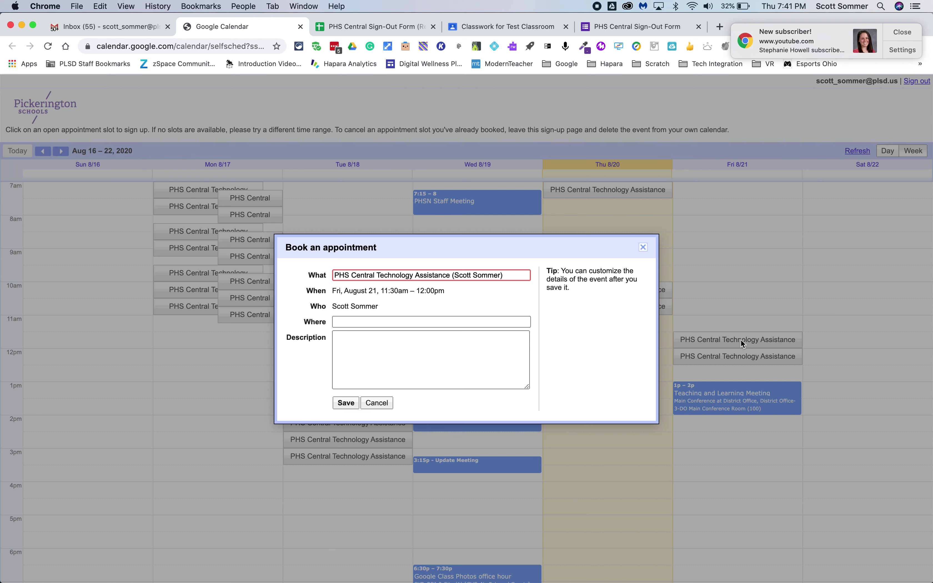
pyautogui.click(373, 321)
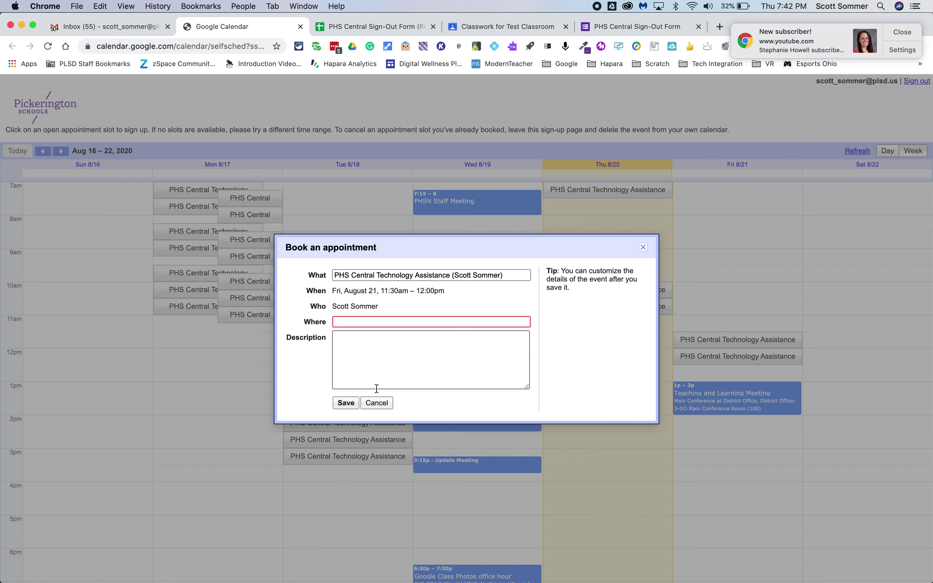
pyautogui.click(376, 403)
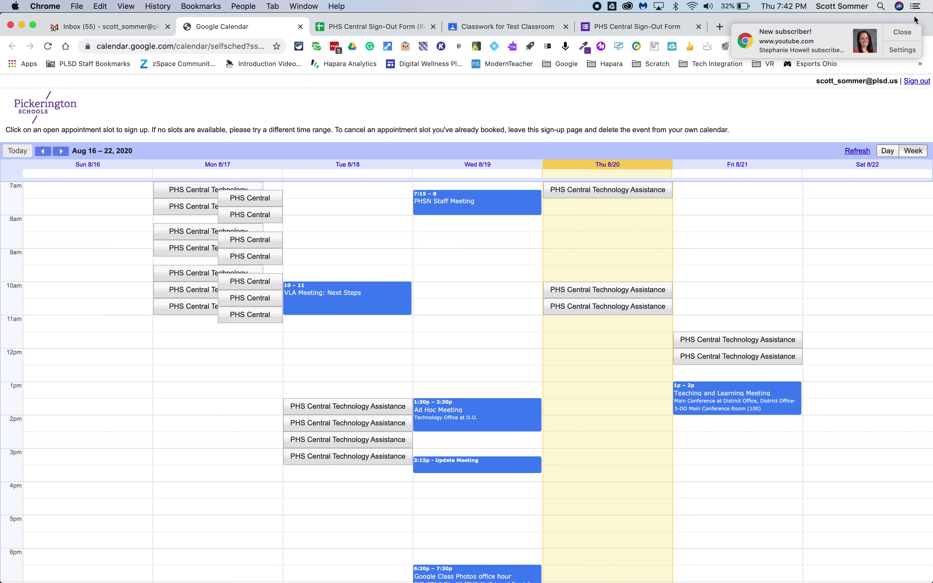
pyautogui.click(903, 32)
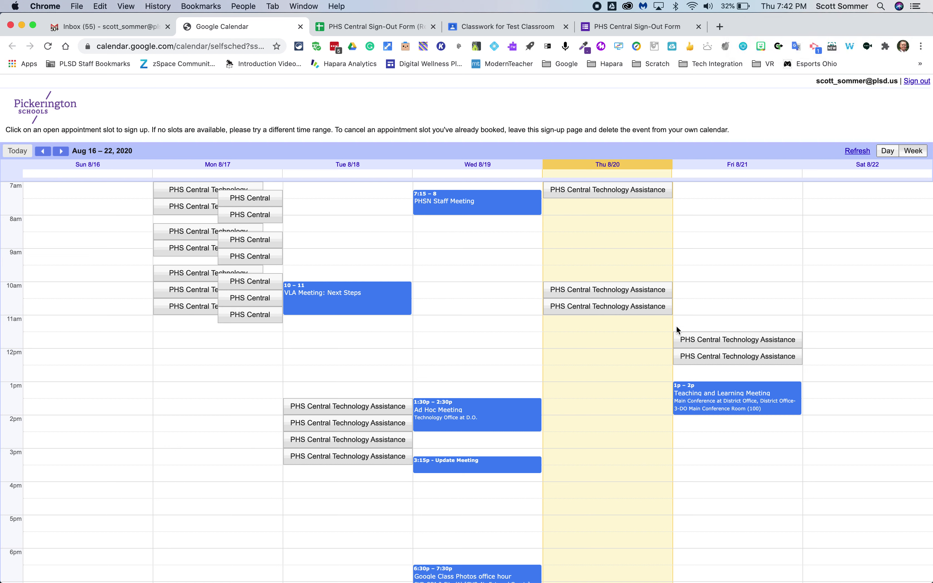